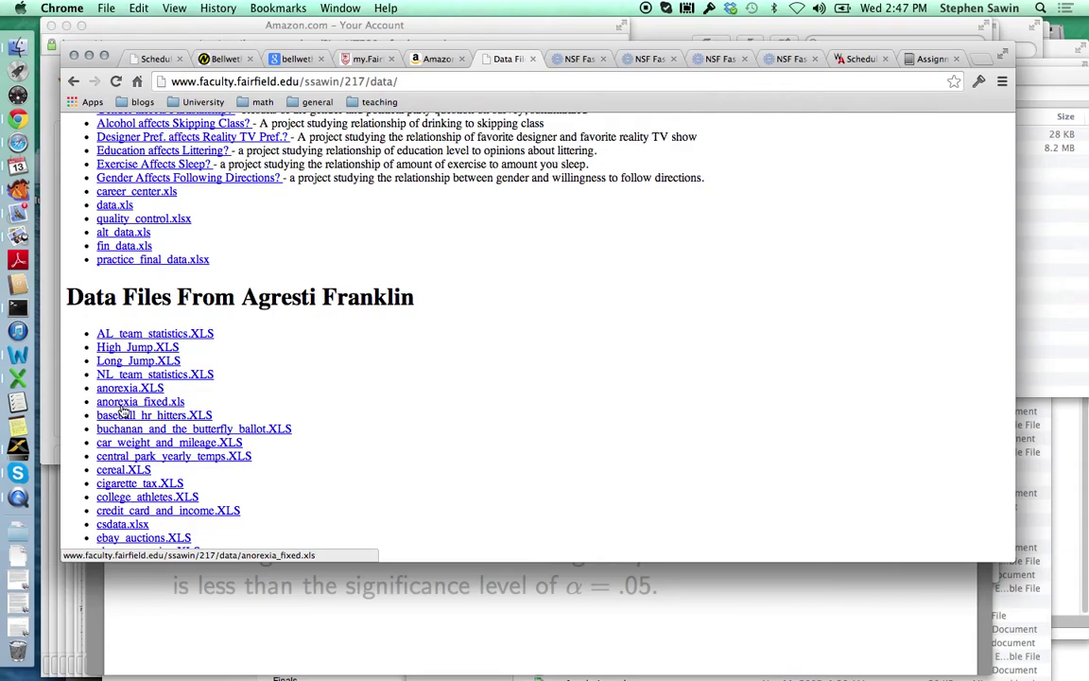
Download anorexia_fixed.xls in Chrome and open it in Excel
click(122, 406)
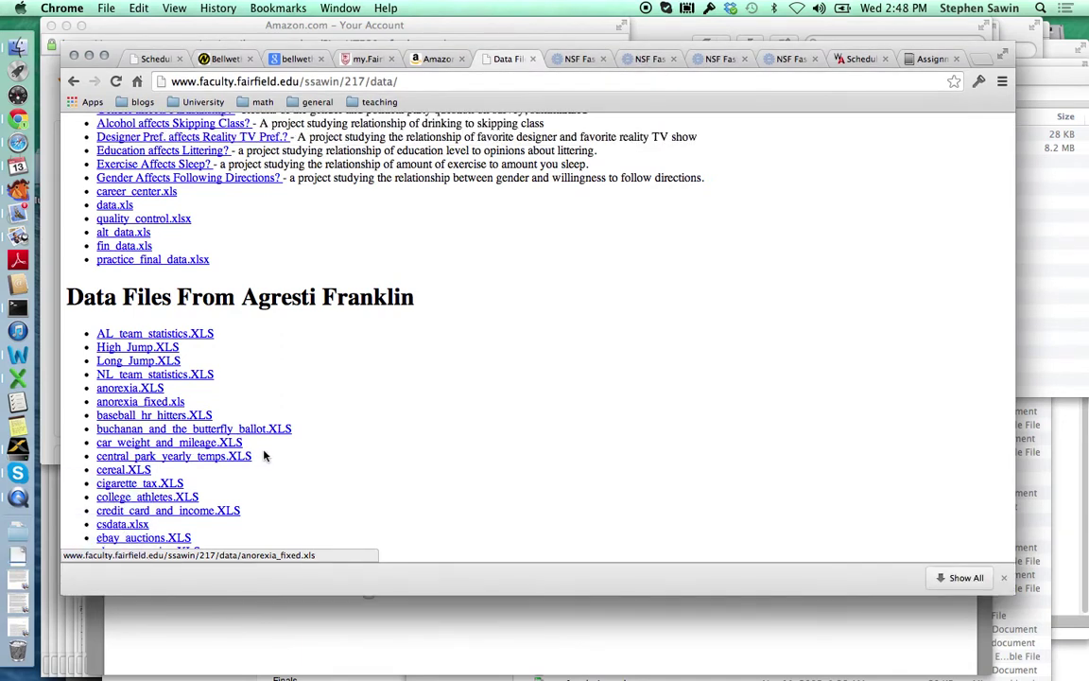
click(126, 578)
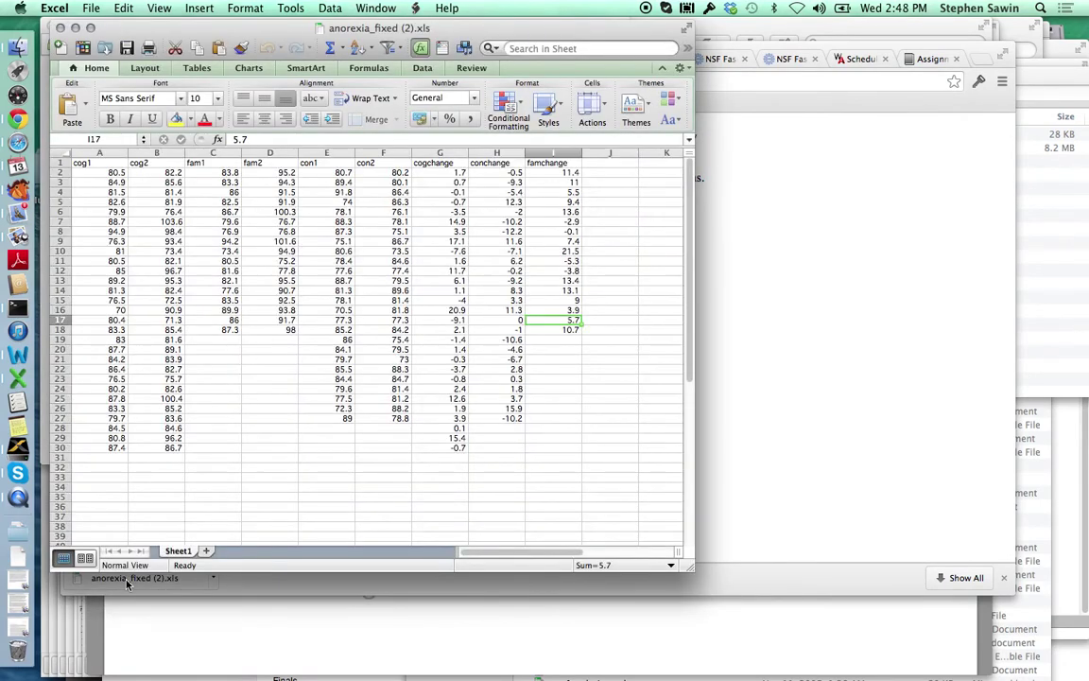
Look over the cog1/cog2 and con1/con2 columns and the cogchange, conchange, famchange columns
drag(90, 152, 248, 149)
drag(333, 149, 370, 149)
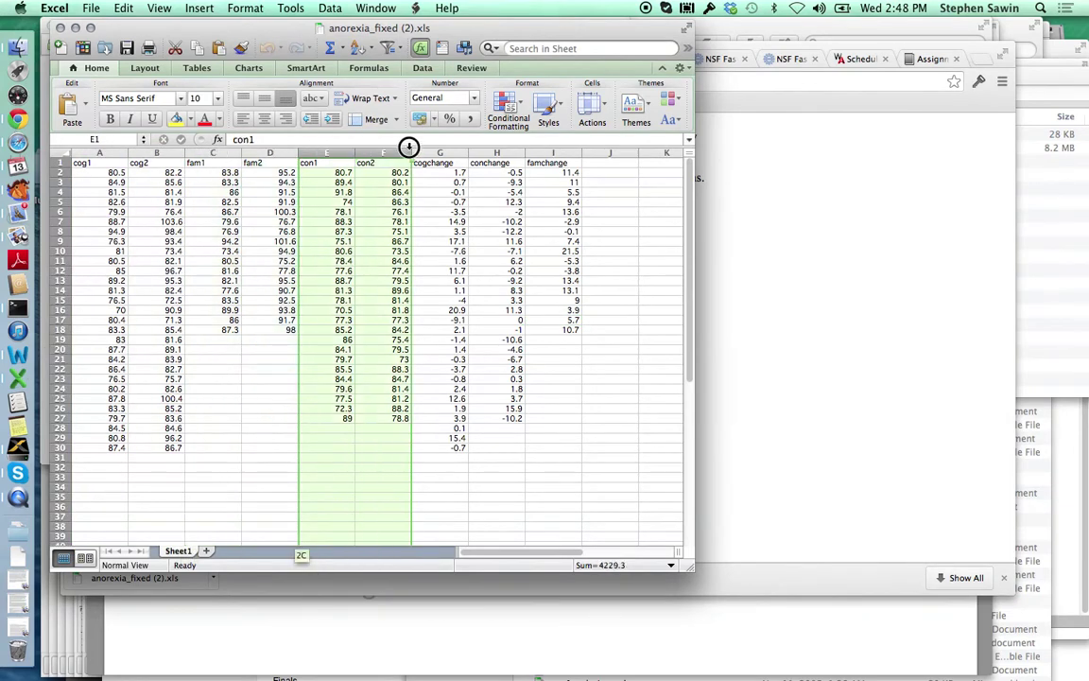
click(109, 152)
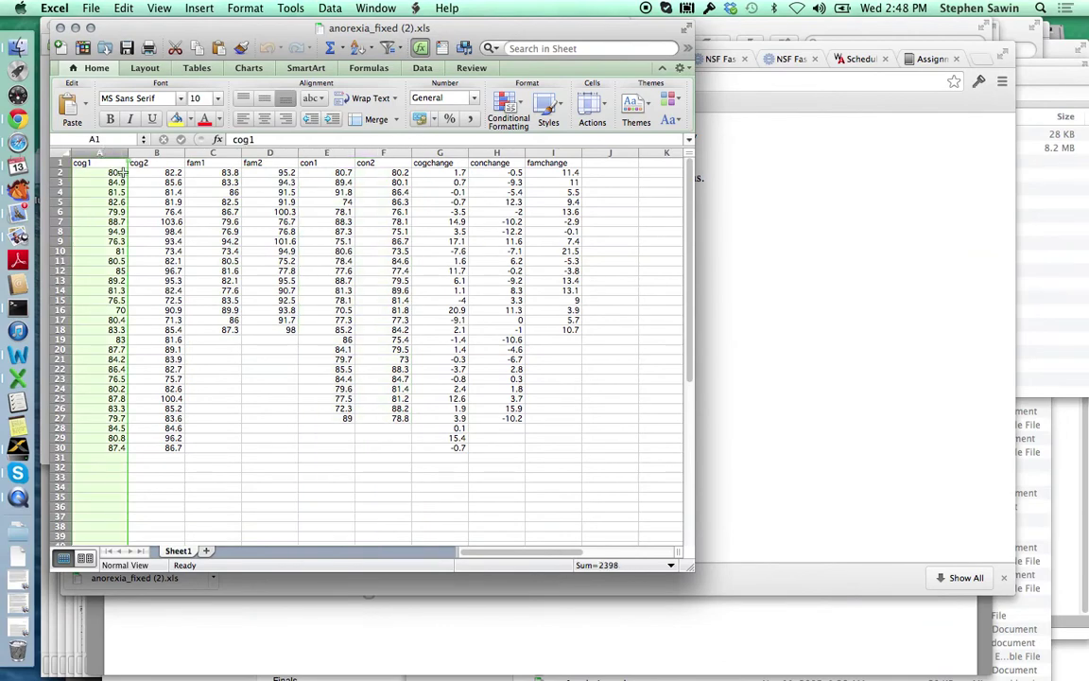
click(123, 172)
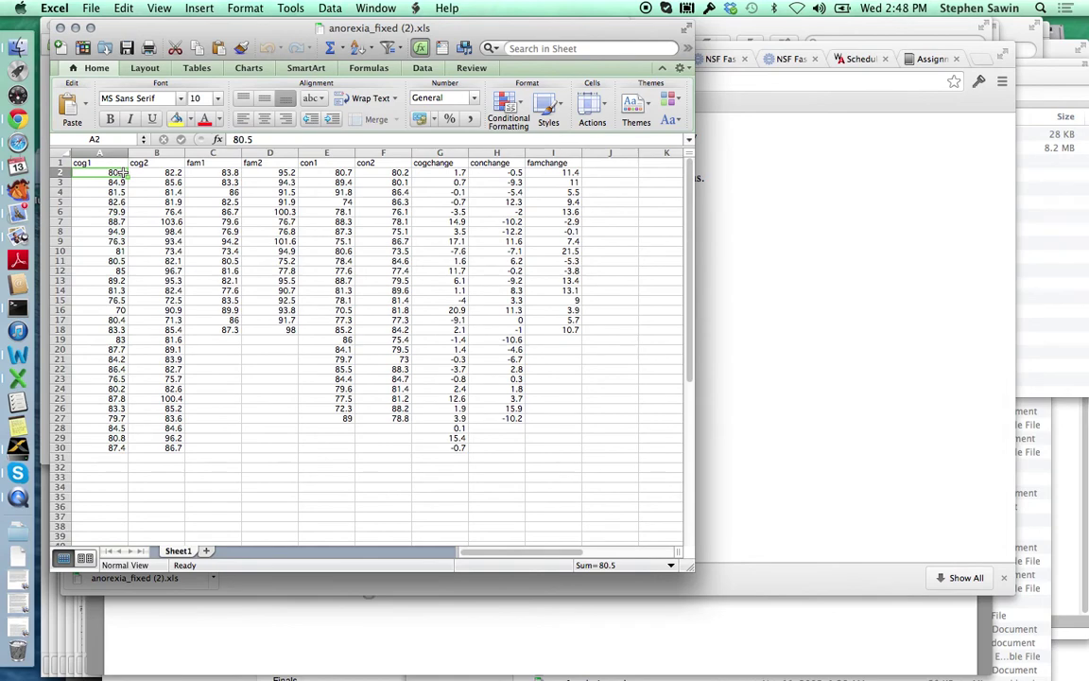
click(172, 173)
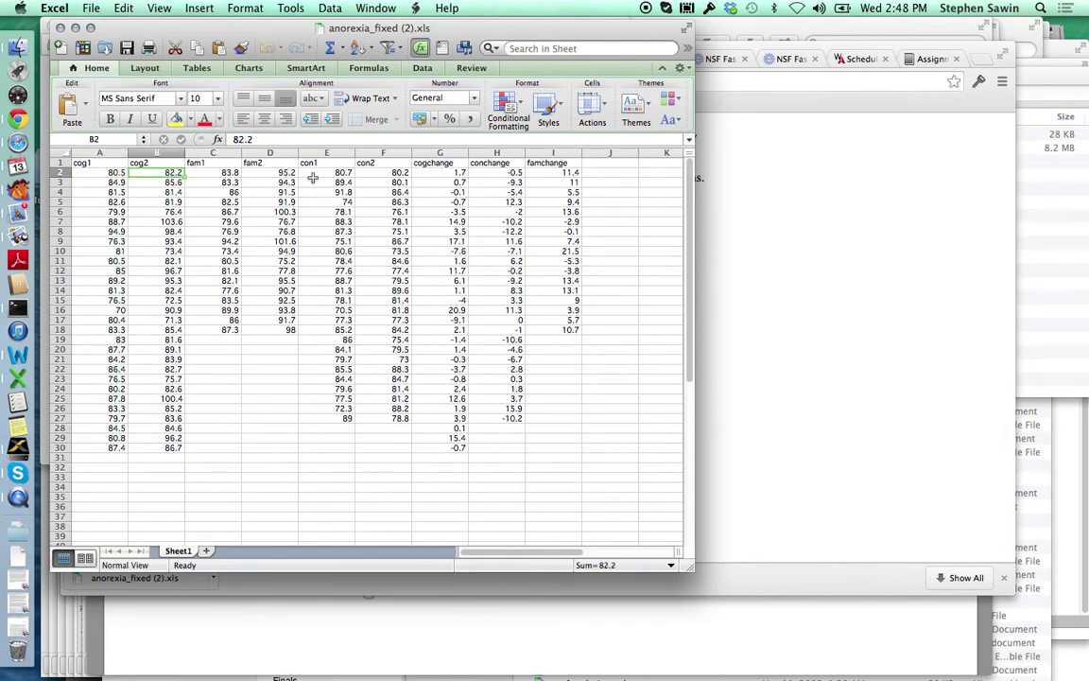
drag(416, 152, 548, 152)
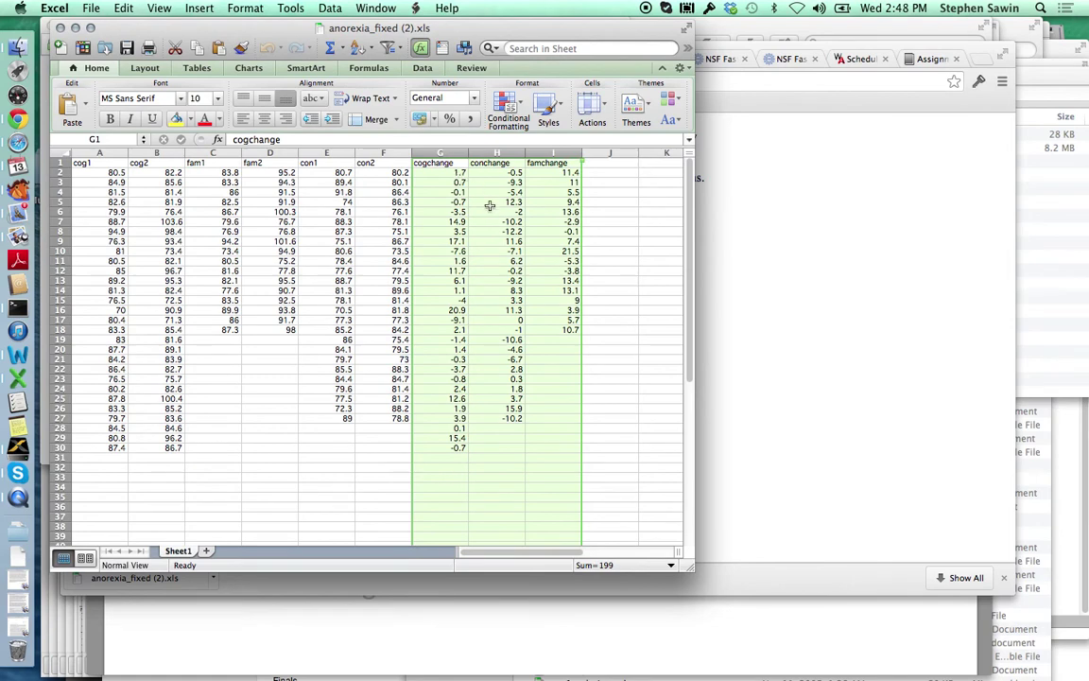
Check row 2's con1, con2, fam1, fam2 values against conchange and famchange
click(518, 172)
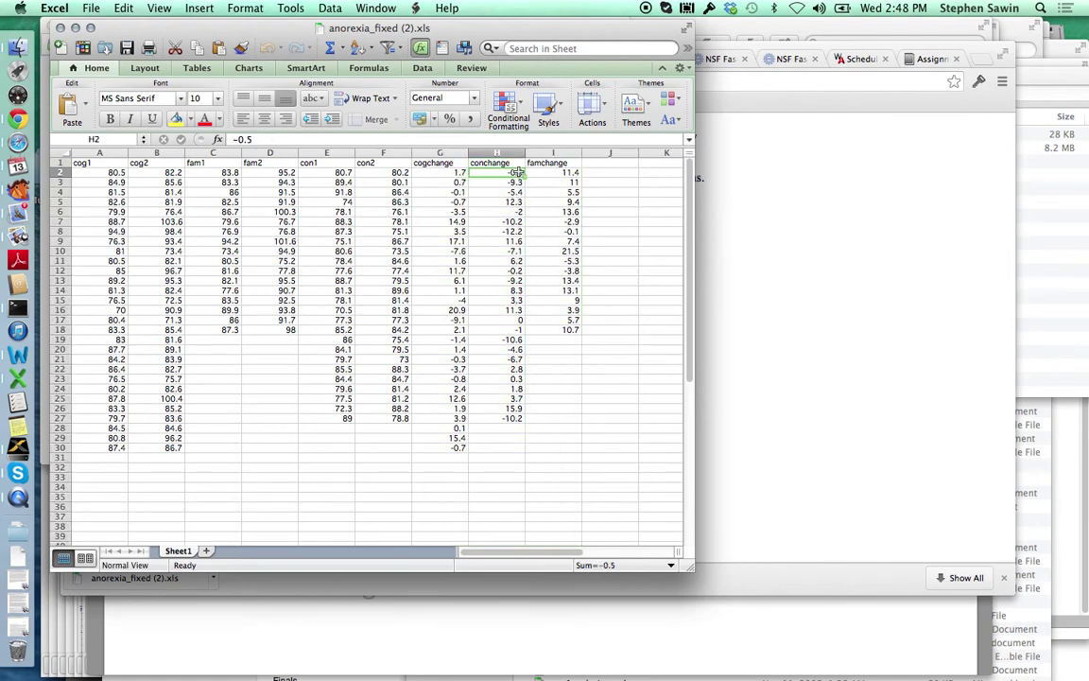
click(347, 171)
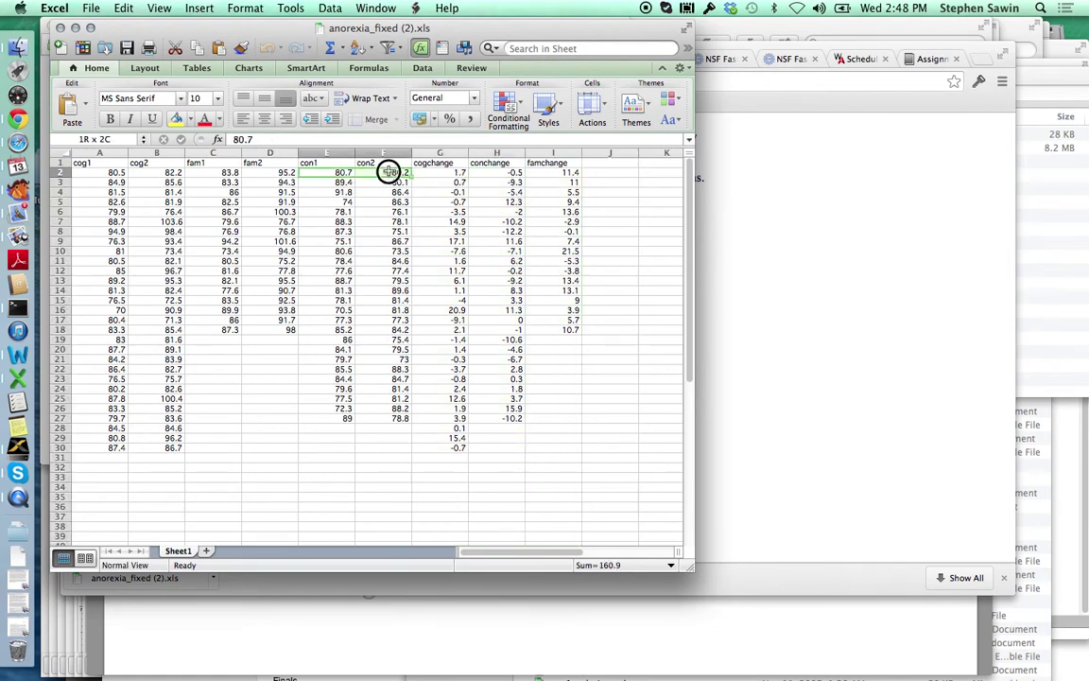
drag(347, 171, 387, 172)
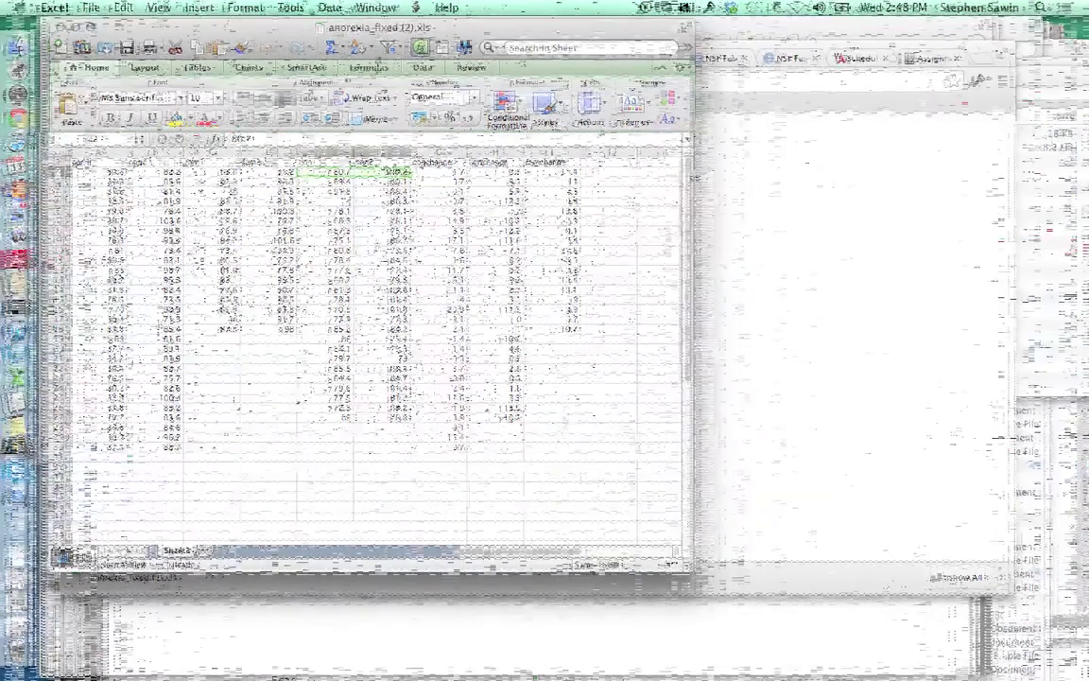
click(517, 172)
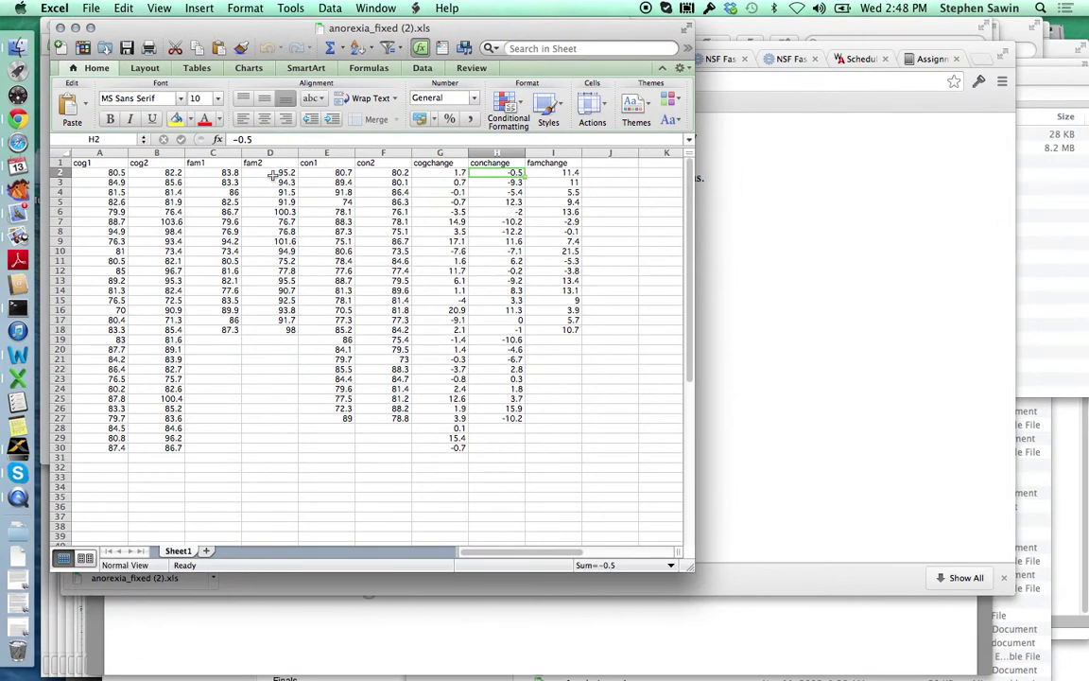
drag(212, 173, 284, 172)
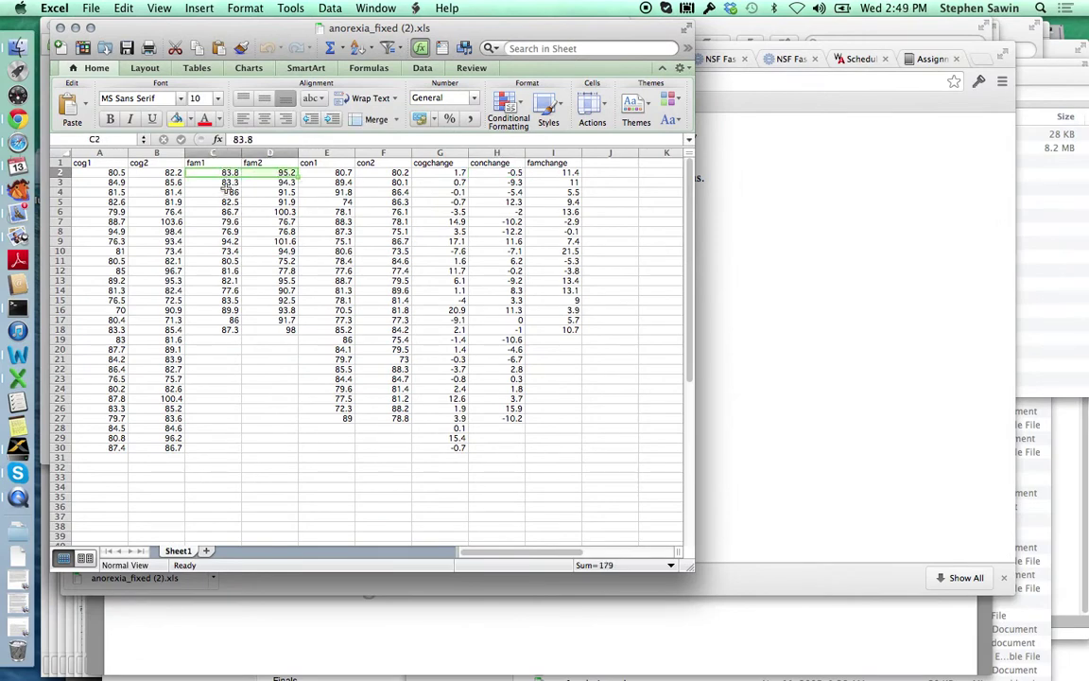
click(570, 173)
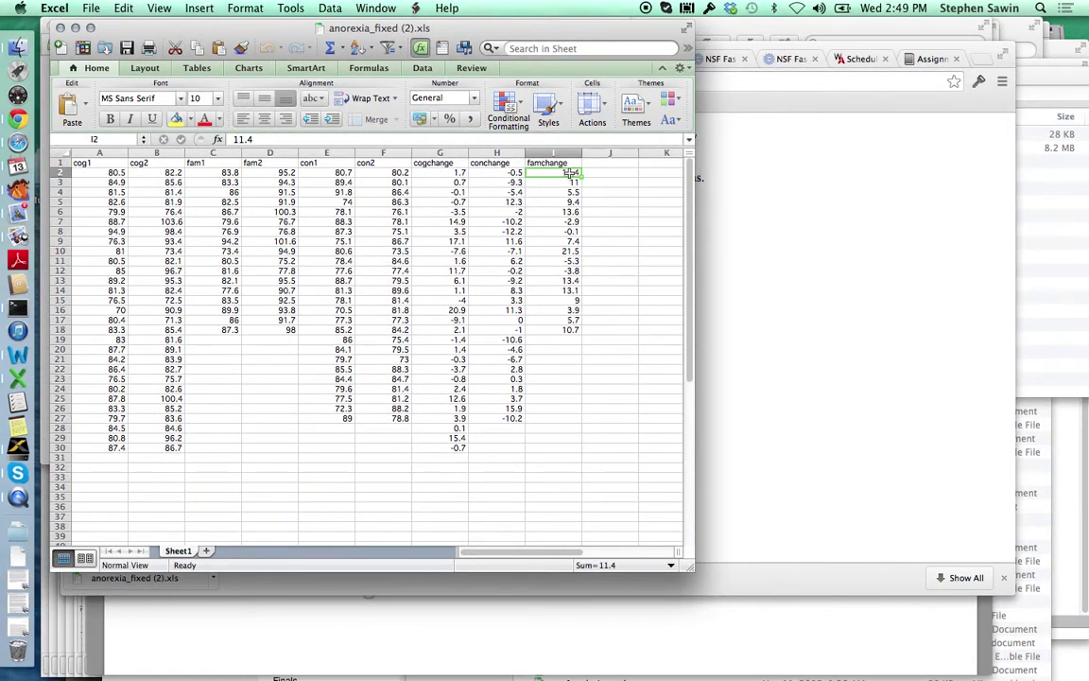
Copy the famchange column (column I) and move the Excel window aside
drag(482, 152, 564, 152)
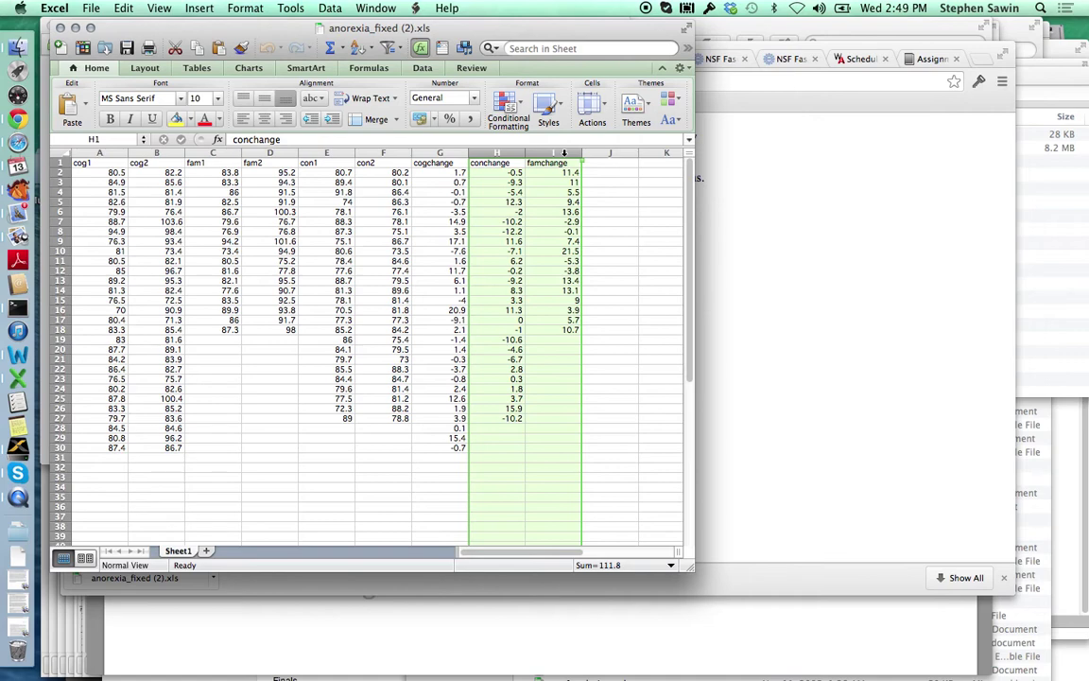
click(564, 152)
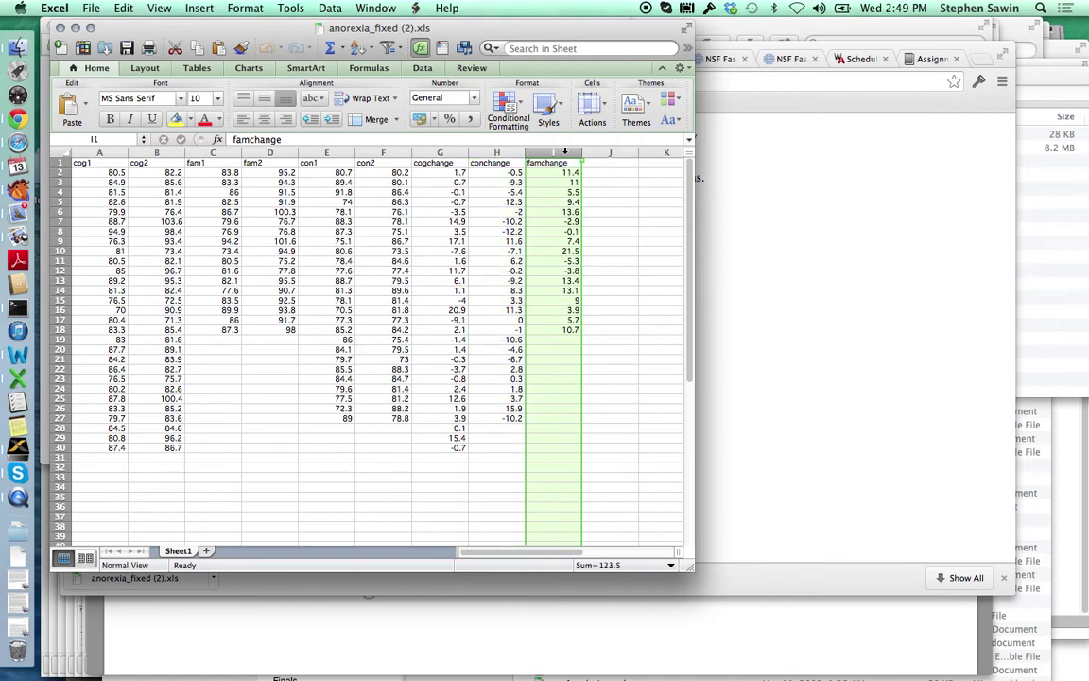
key(super+c)
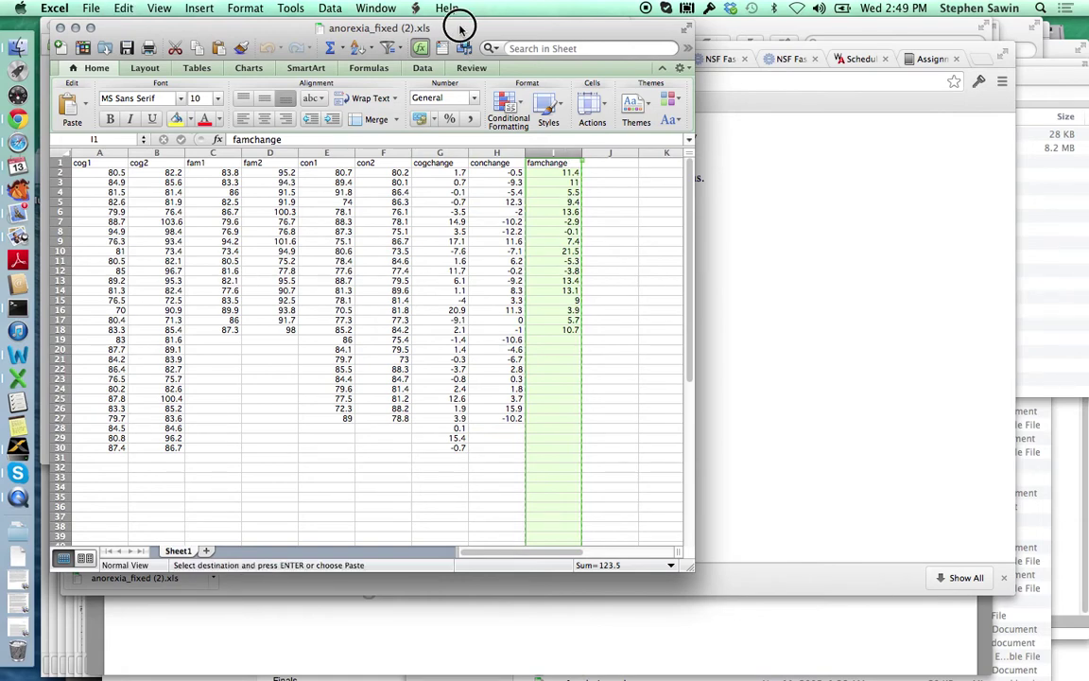
drag(460, 29, 690, 38)
Download the Two Sample mean (t procedure) template from the MA 217 Excel Templates and open two_sample_t (3).xlsx
click(206, 224)
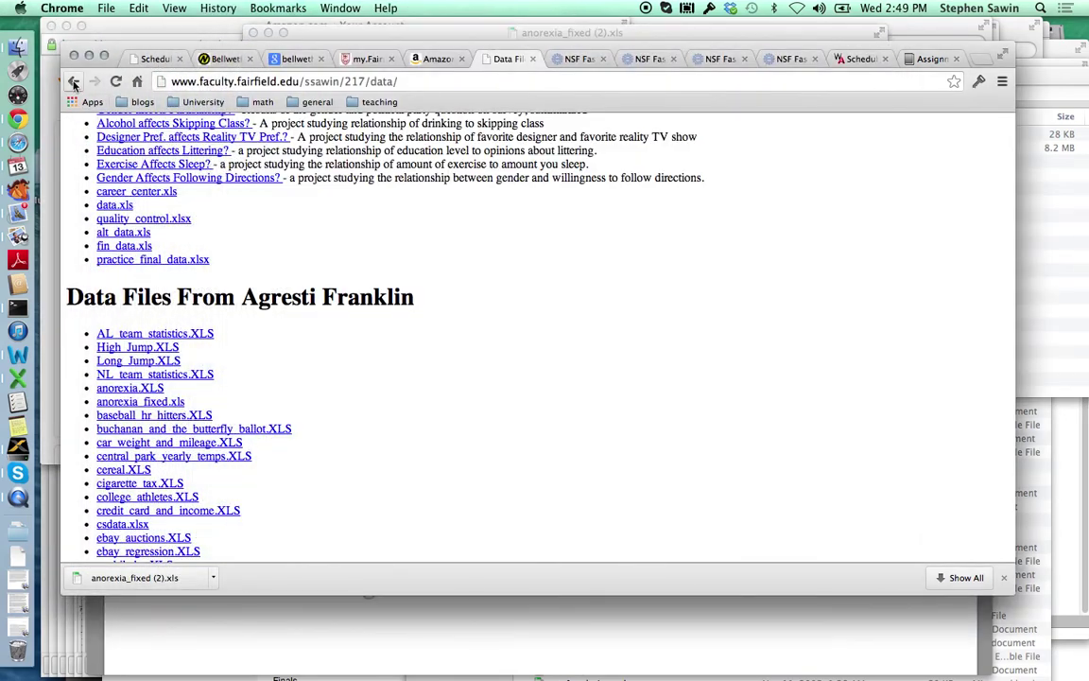
click(74, 83)
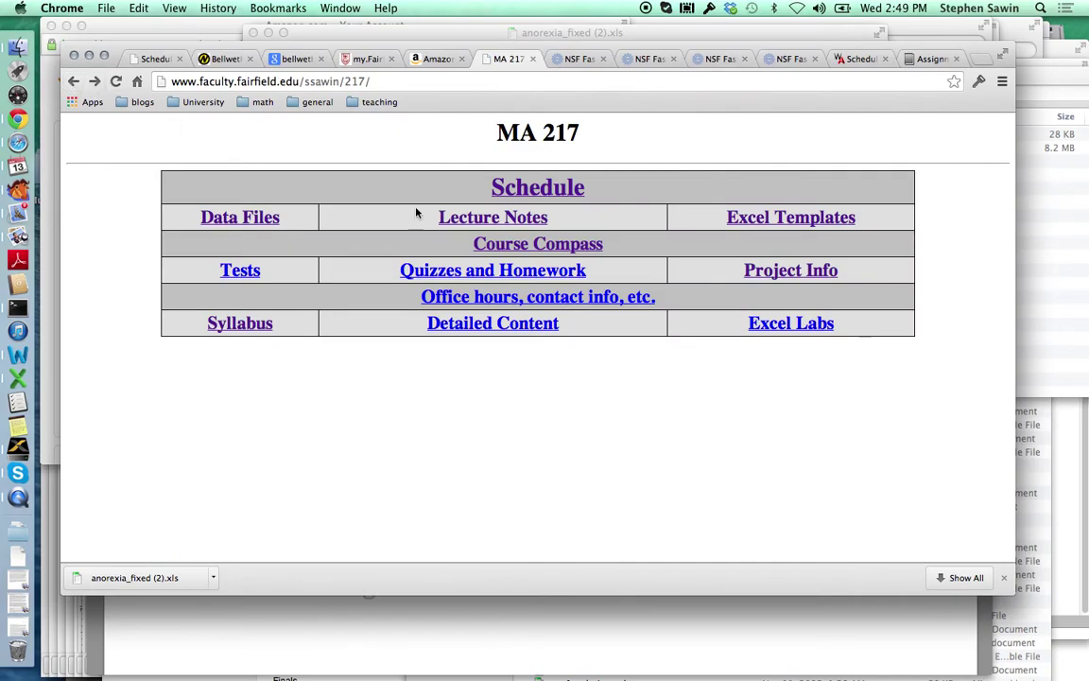
click(785, 216)
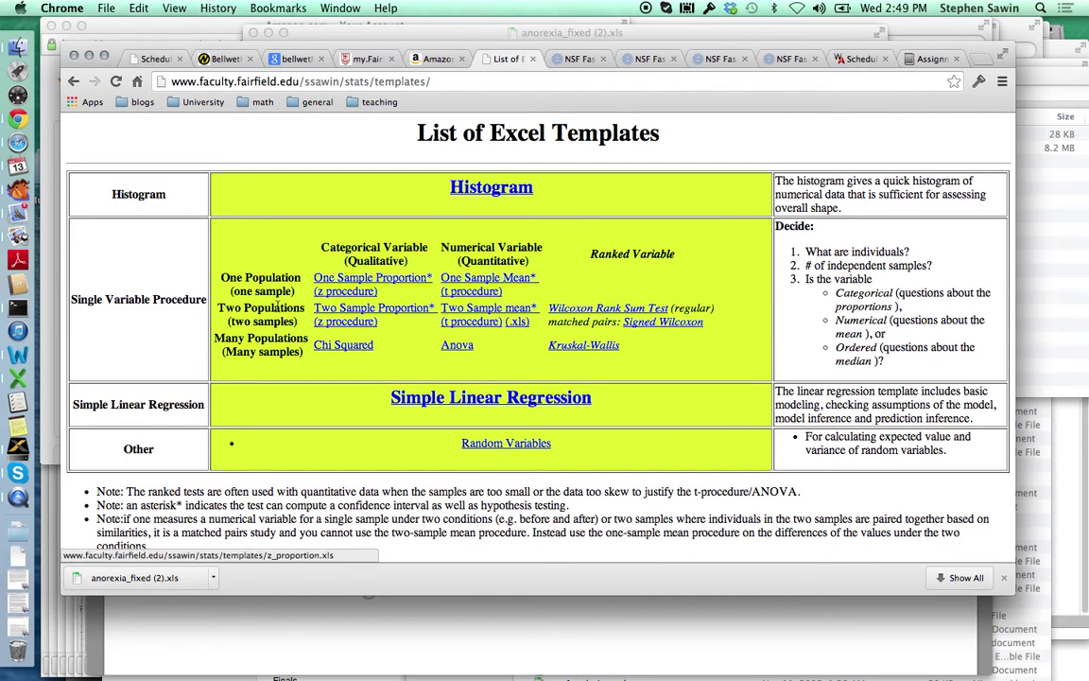
click(486, 317)
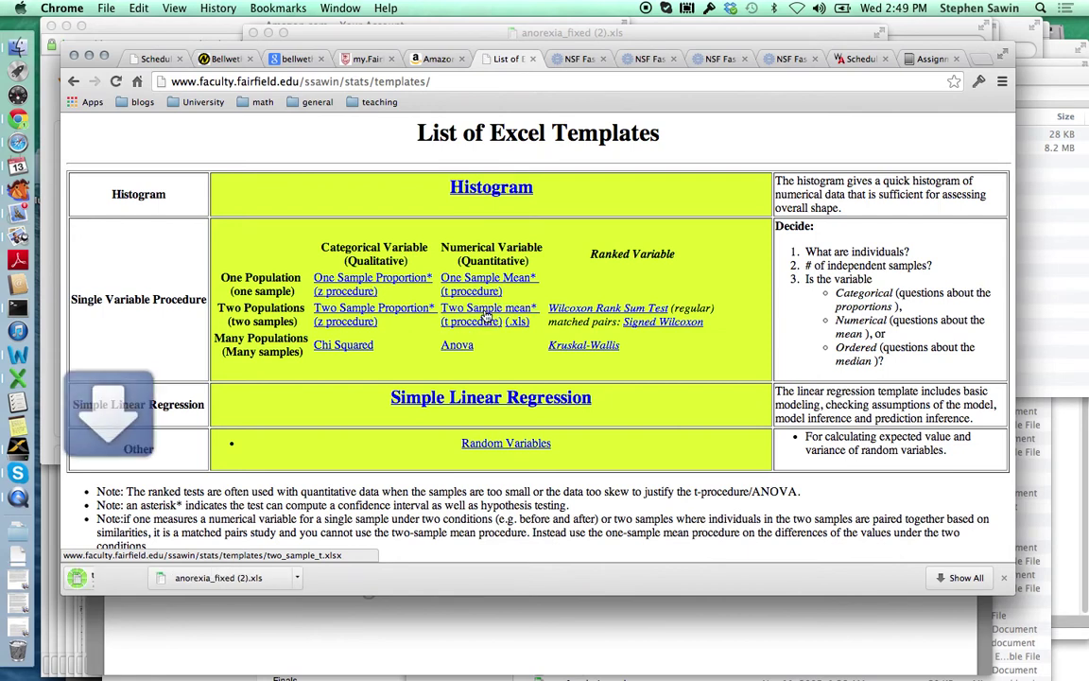
click(126, 578)
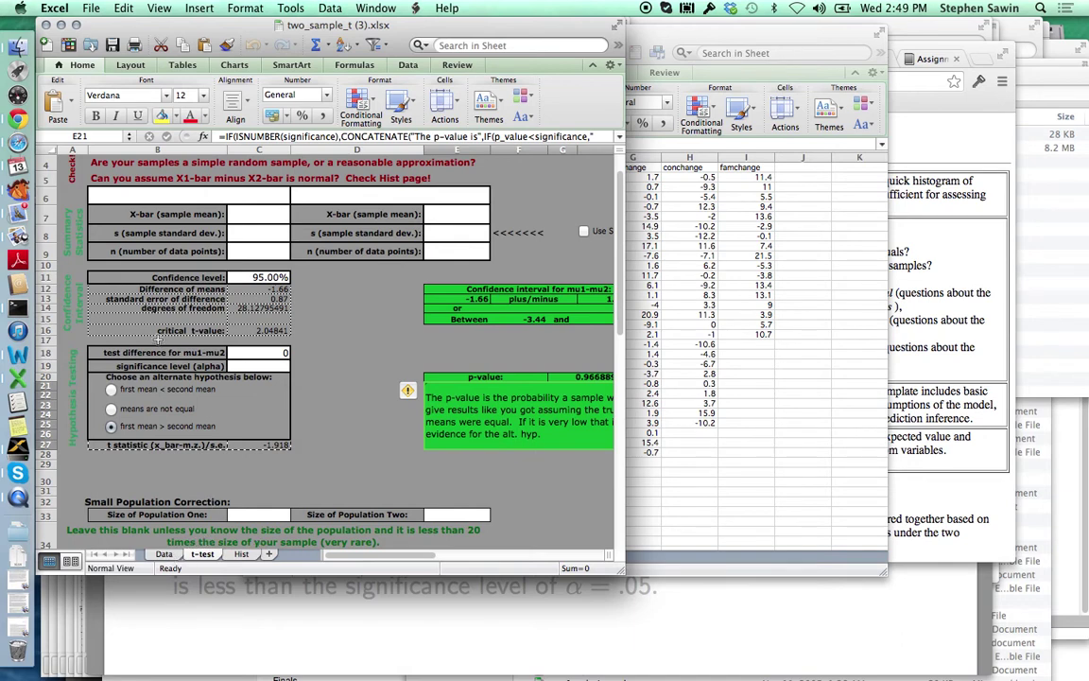
Paste the famchange values over the Dogs column on the template's Data sheet
click(165, 554)
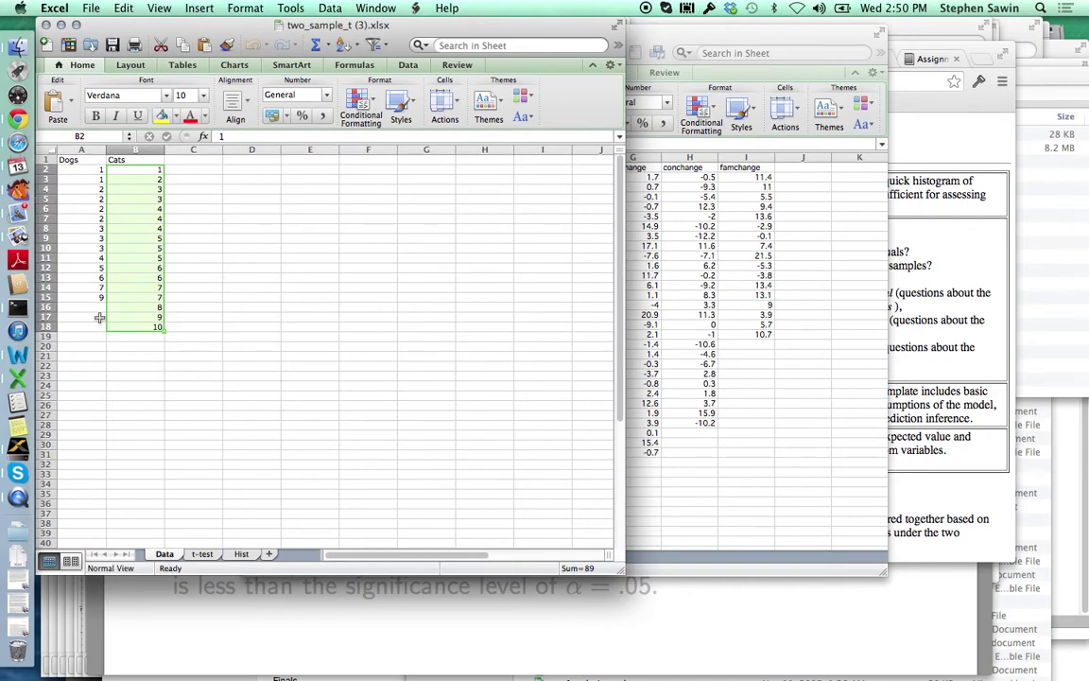
click(85, 151)
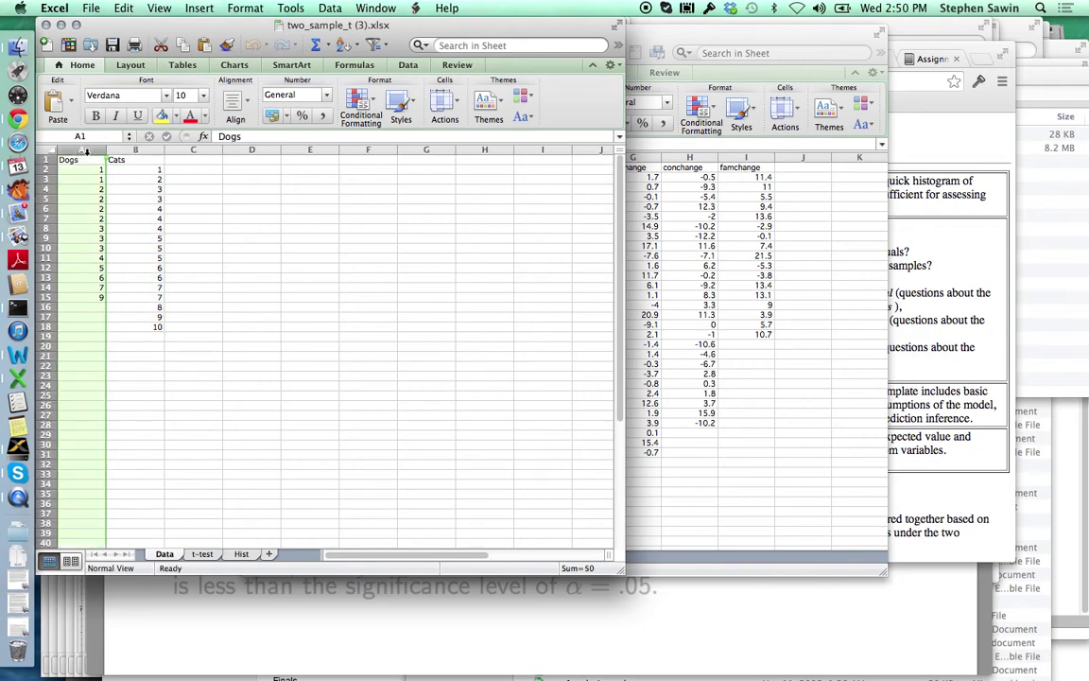
key(super+v)
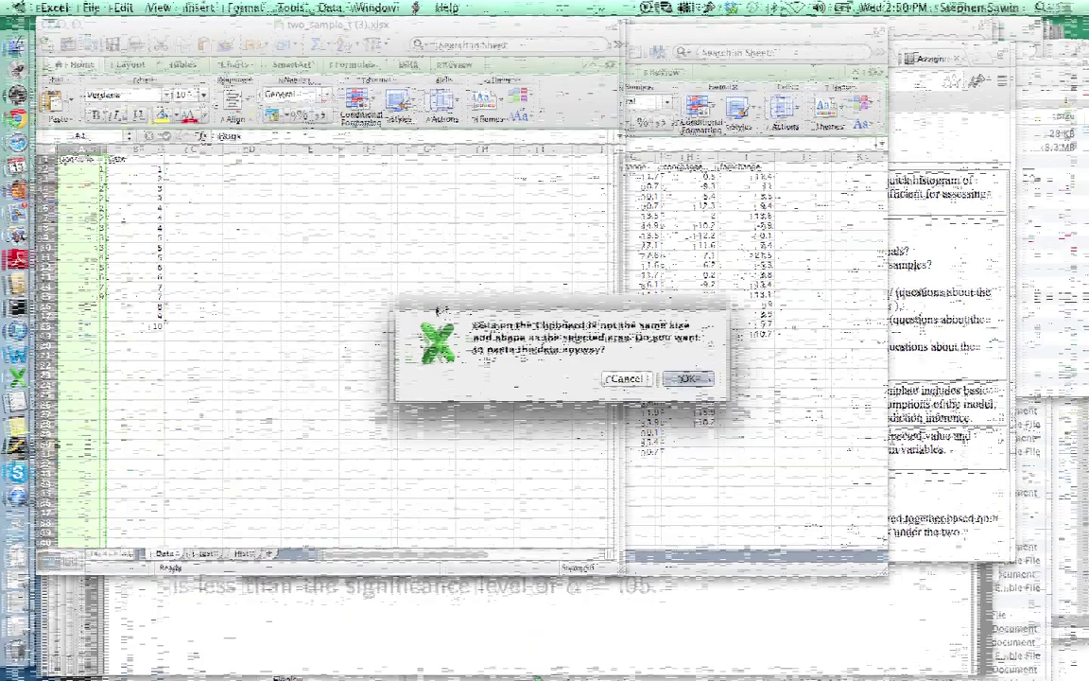
key(Return)
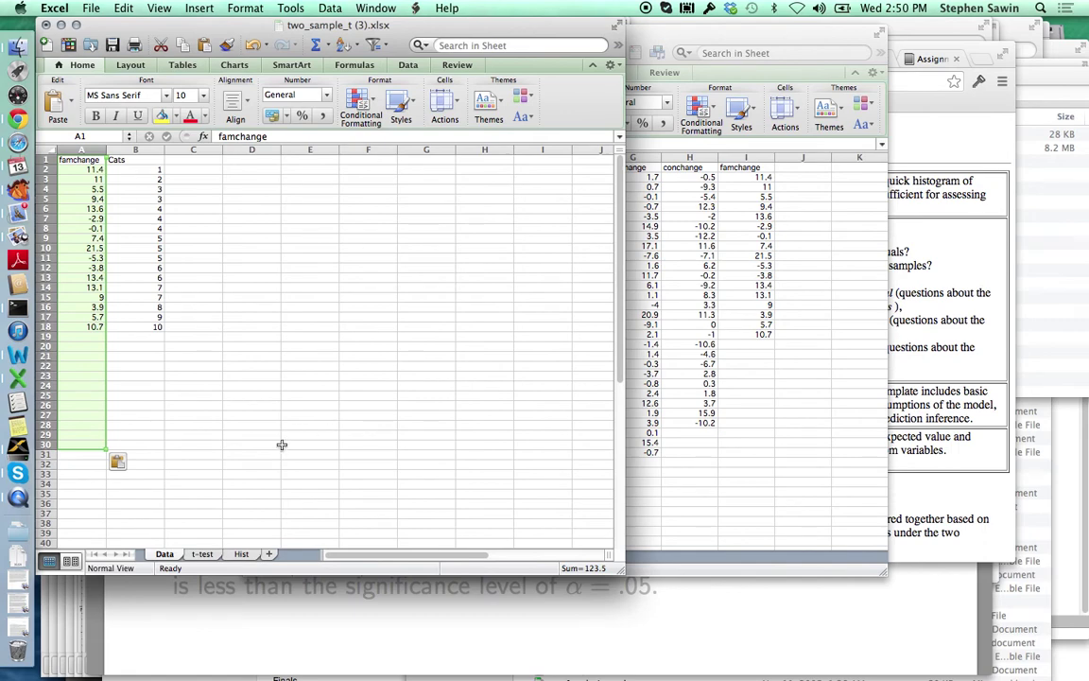
Copy conchange from anorexia_fixed over the Cats column, then go to the t-test sheet
click(668, 436)
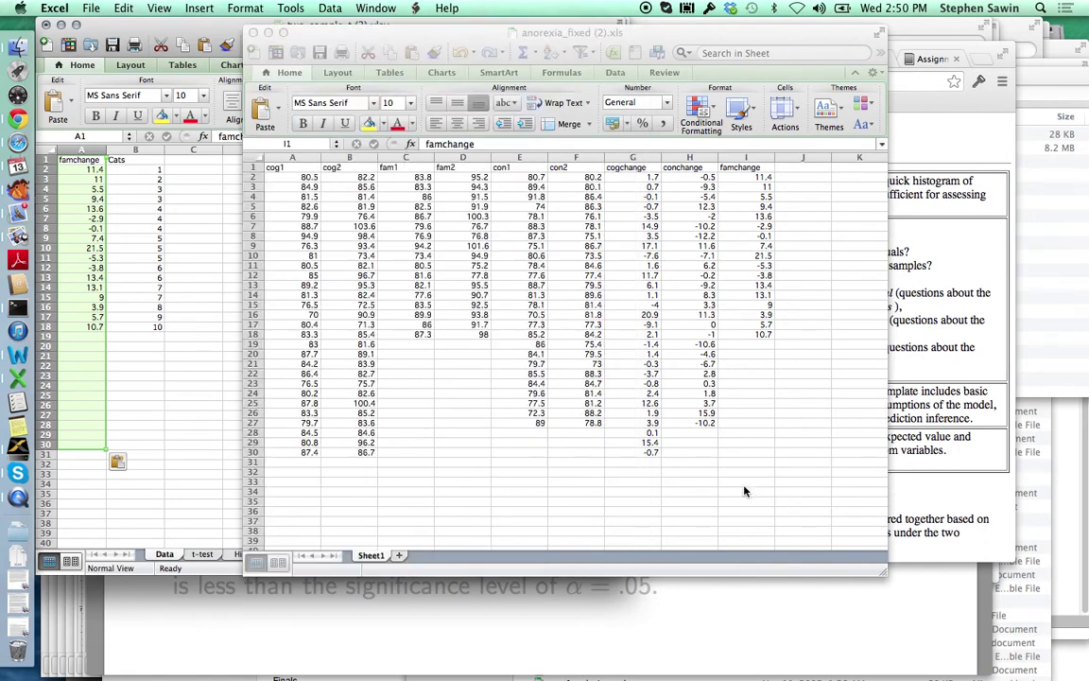
click(687, 156)
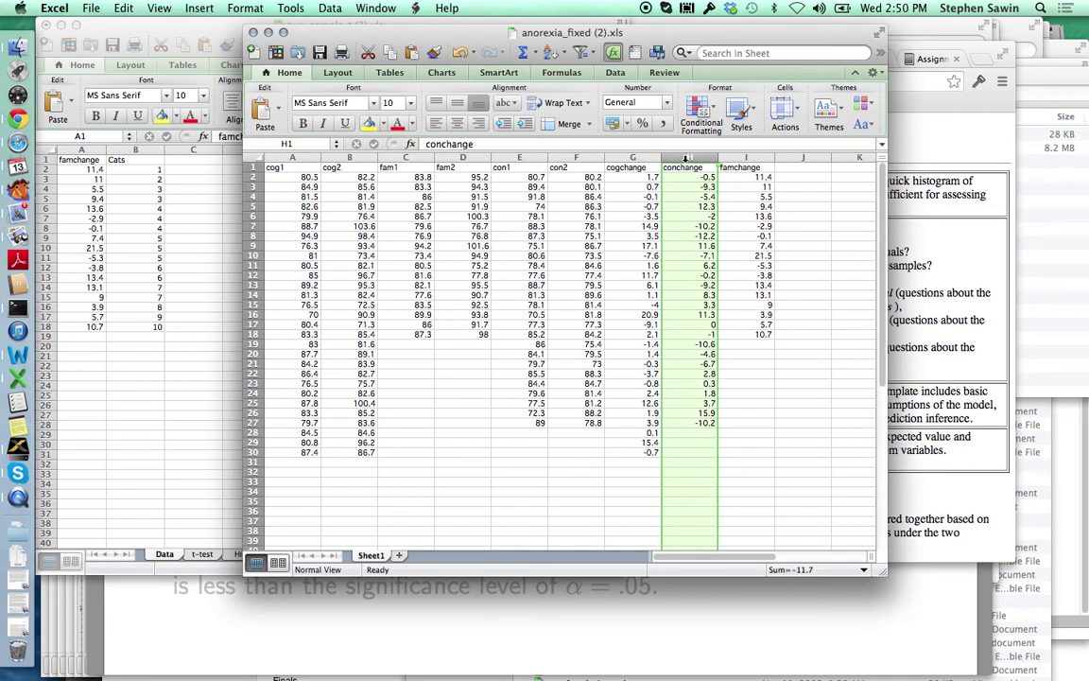
key(super+c)
click(211, 234)
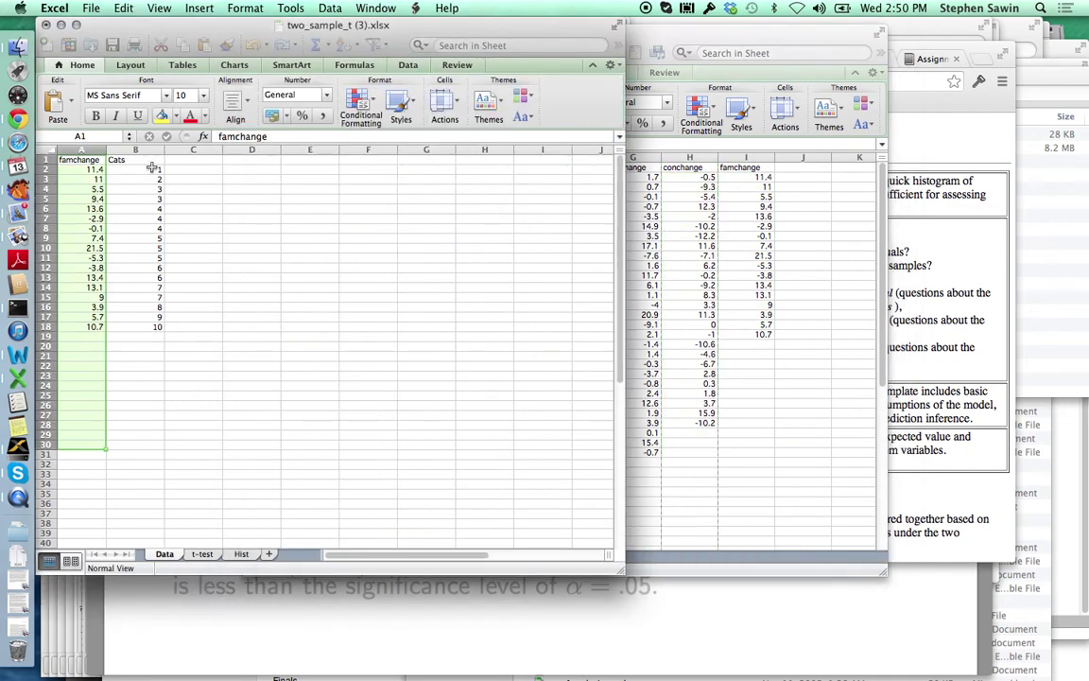
click(154, 149)
key(super+v)
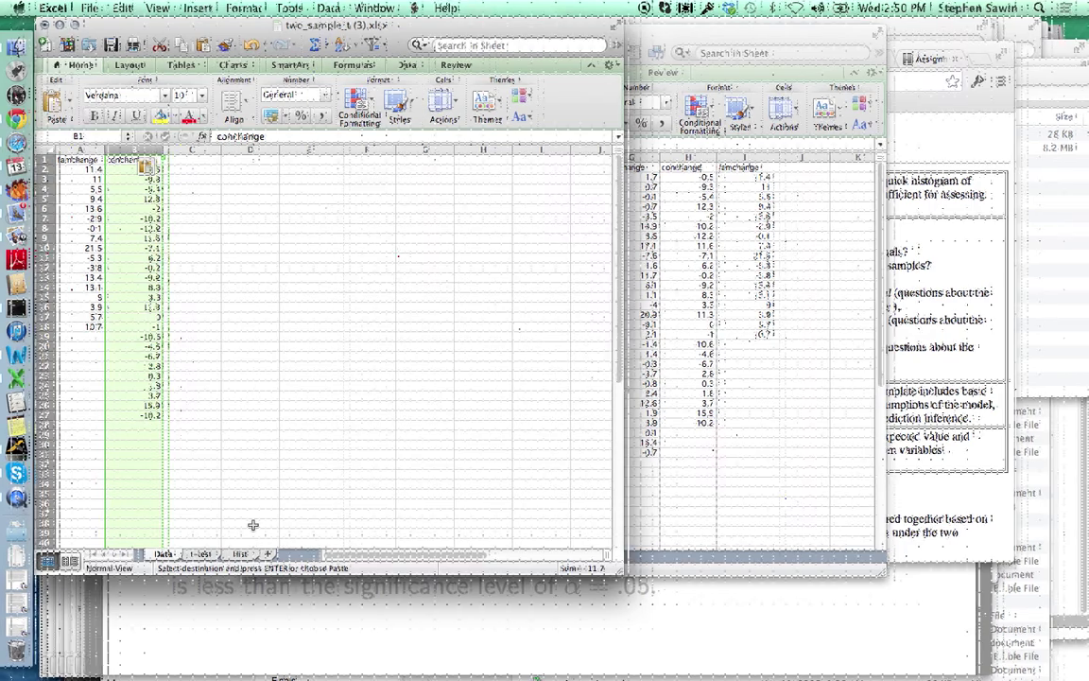
right_click(190, 556)
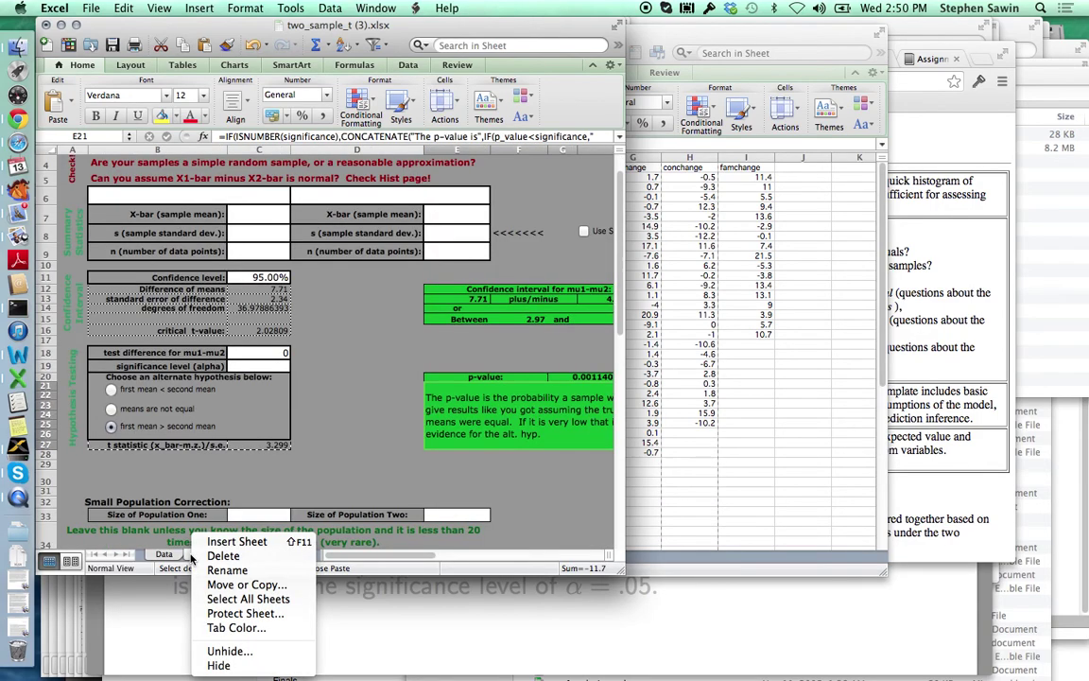
click(251, 192)
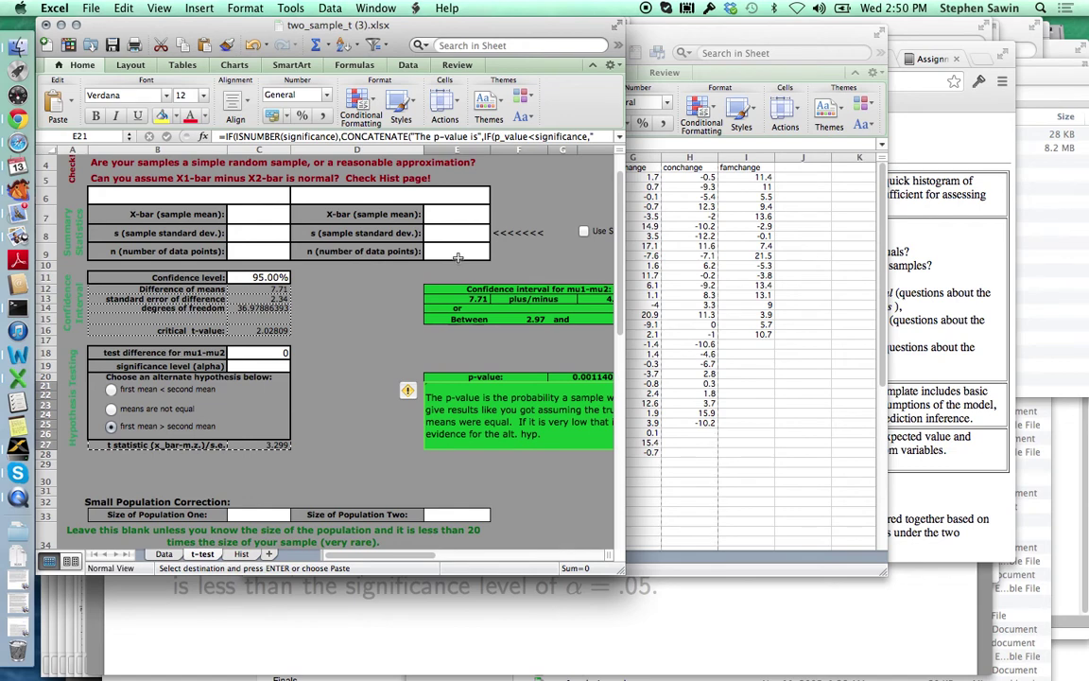
click(227, 193)
click(397, 199)
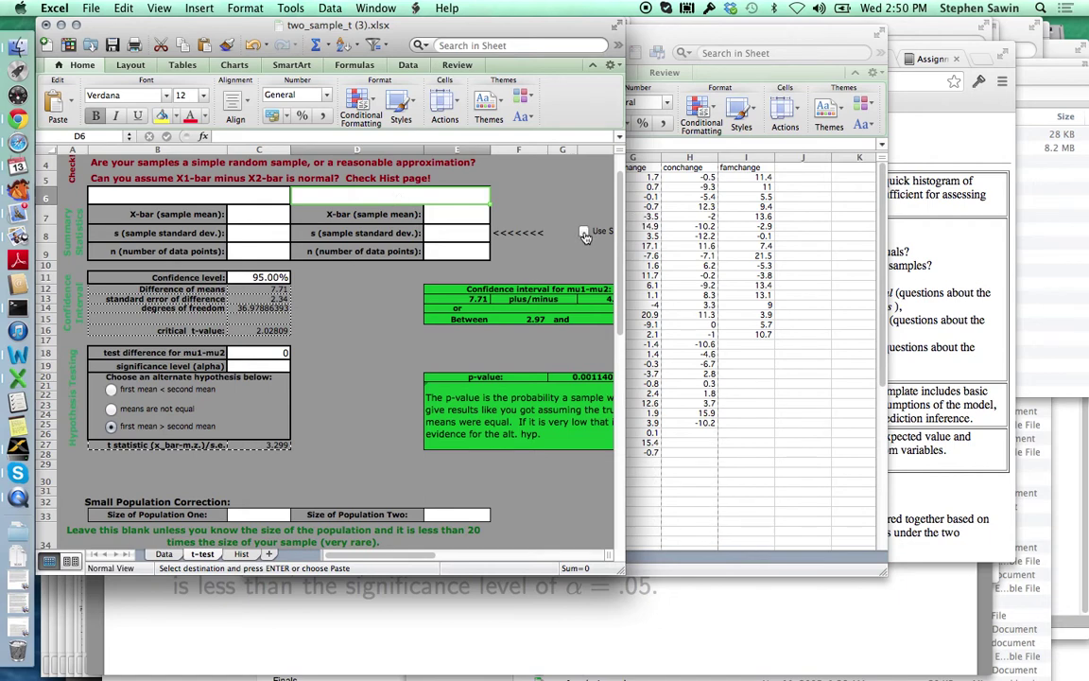
click(281, 277)
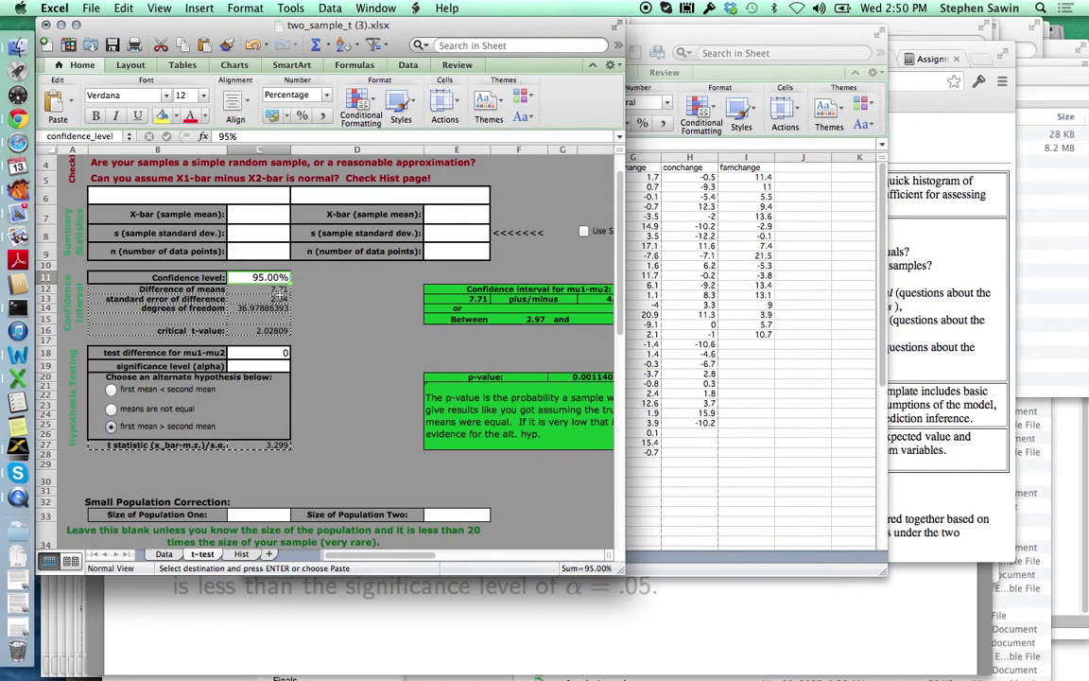
drag(276, 290, 280, 325)
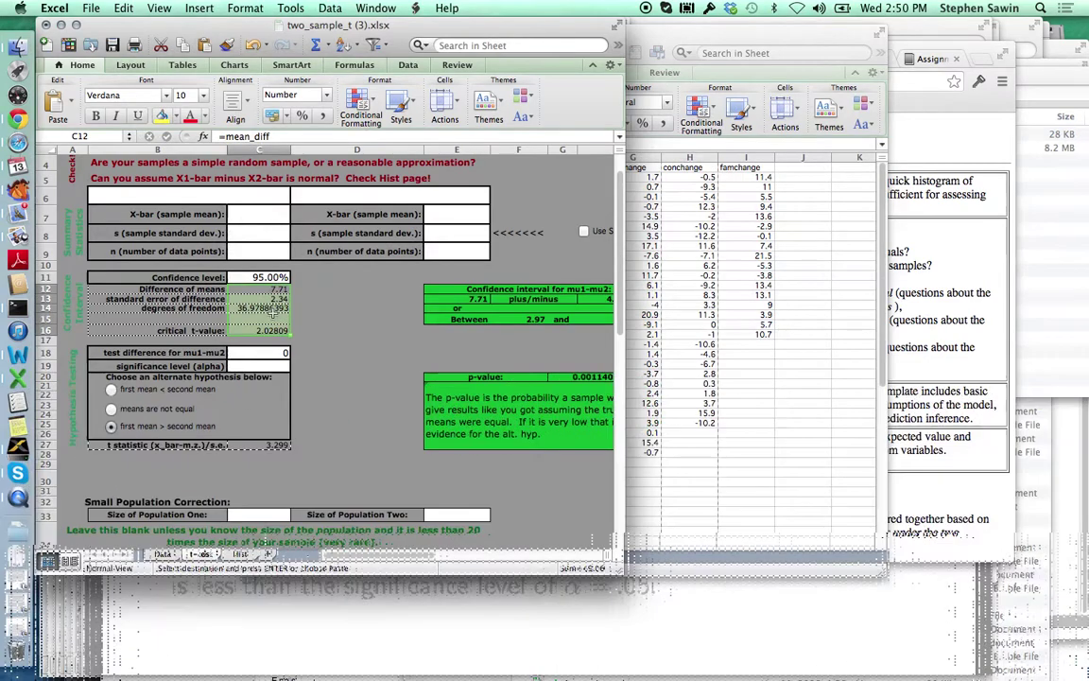
click(271, 308)
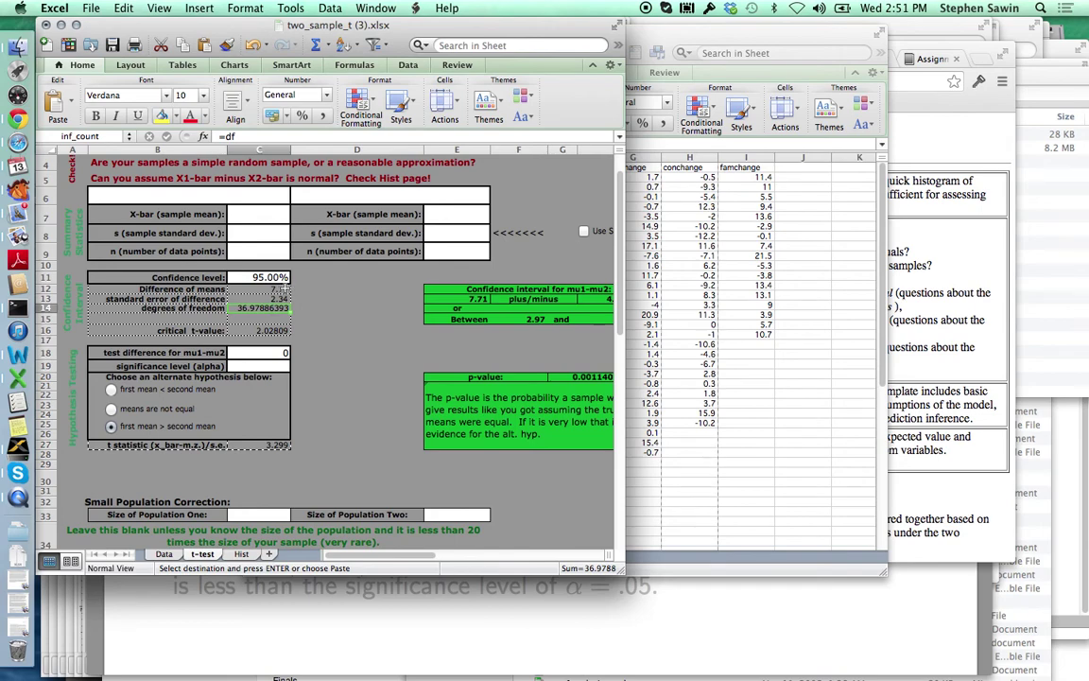
click(280, 287)
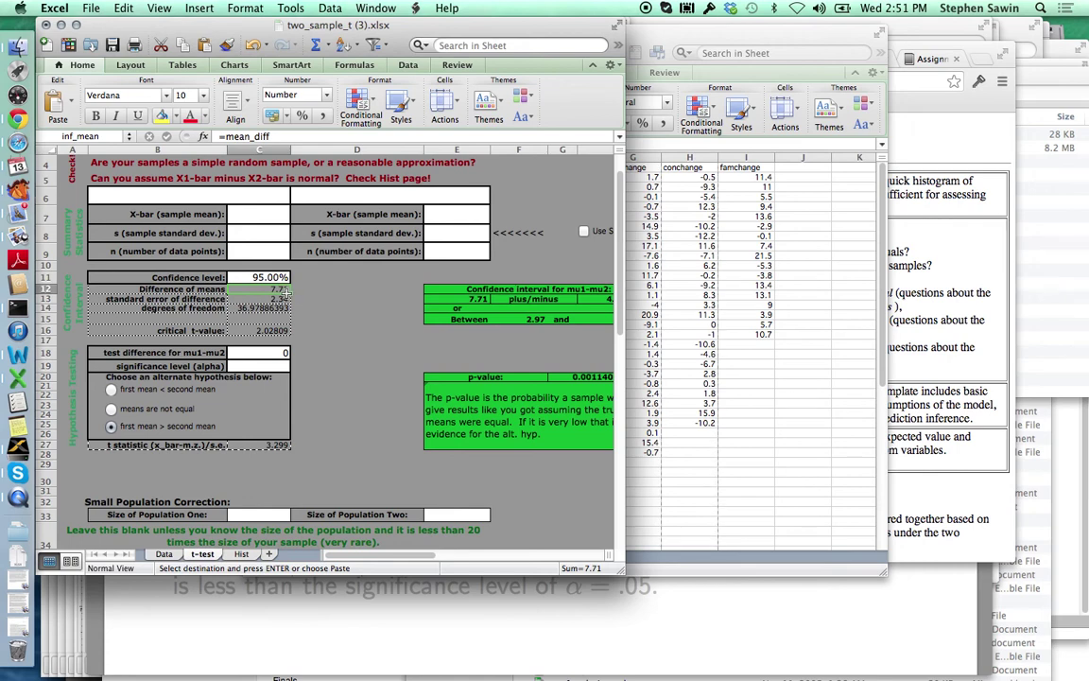
click(271, 300)
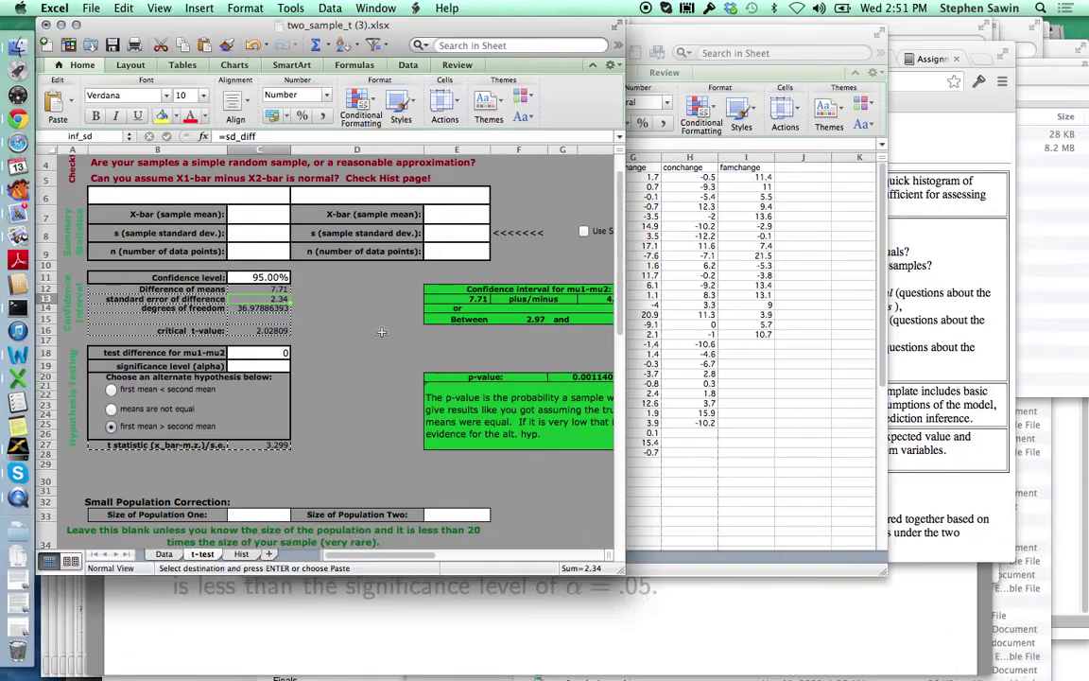
scroll(380, 331, right, 3)
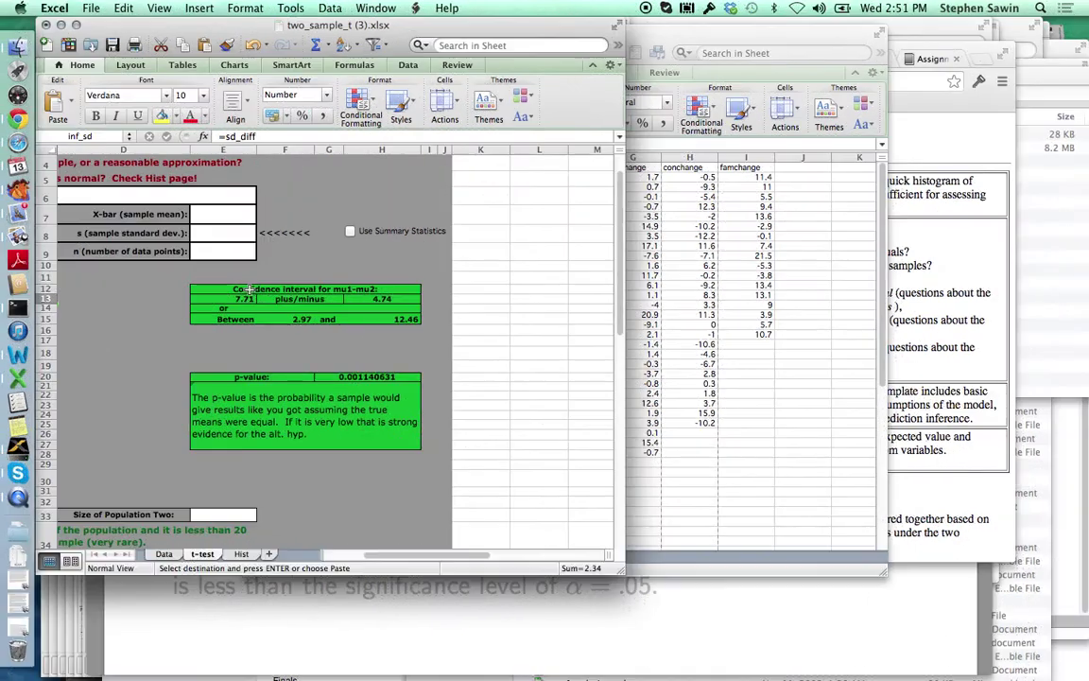
click(244, 299)
click(381, 299)
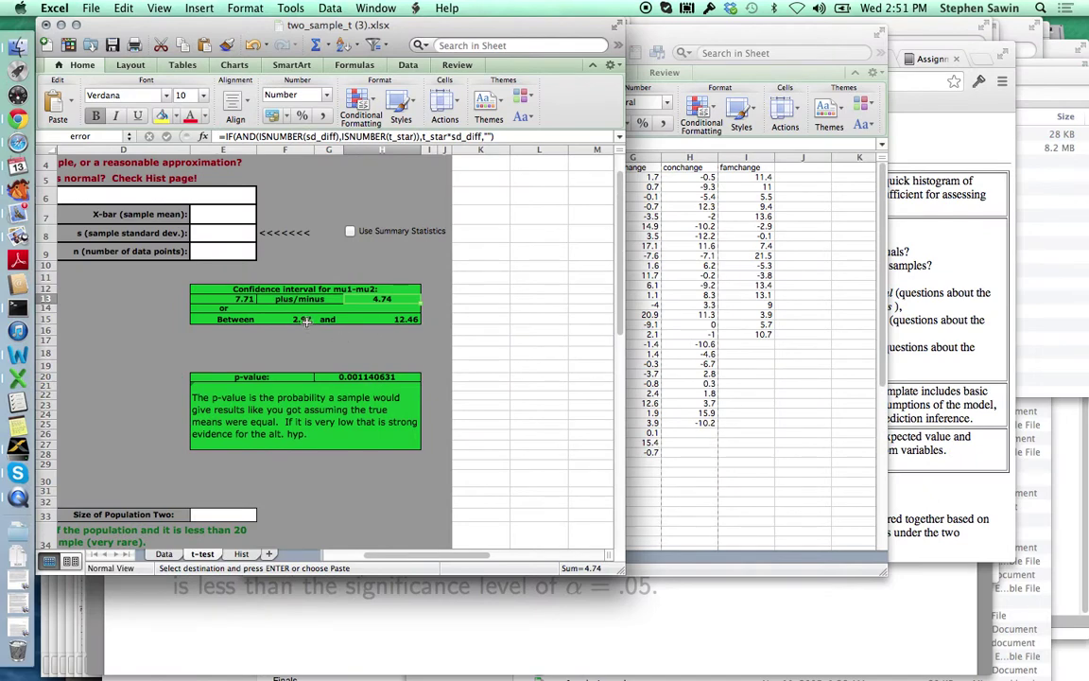
click(402, 320)
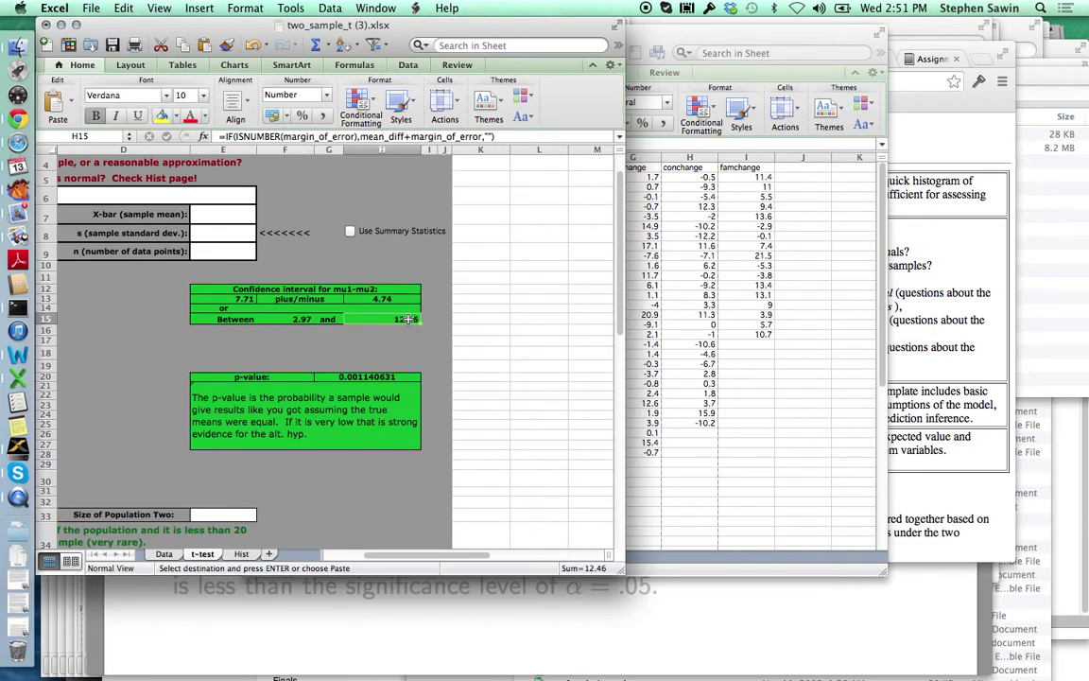
scroll(407, 320, left, 5)
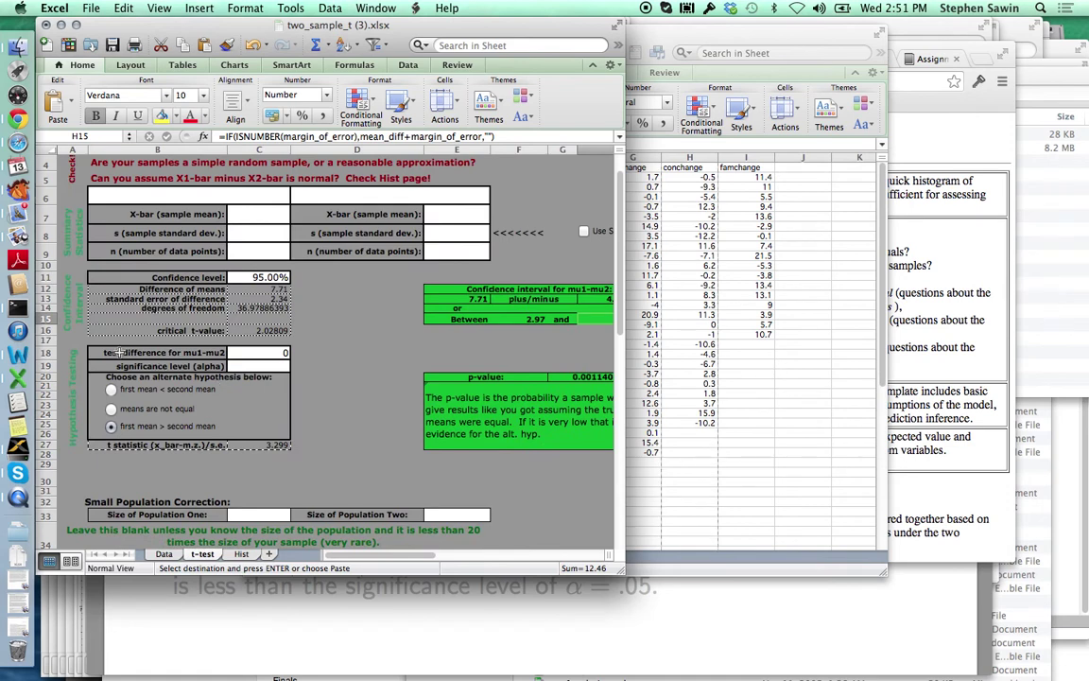
Review the hypothesised difference 0 in C18 and C19, then choose 'means are not equal'
click(151, 351)
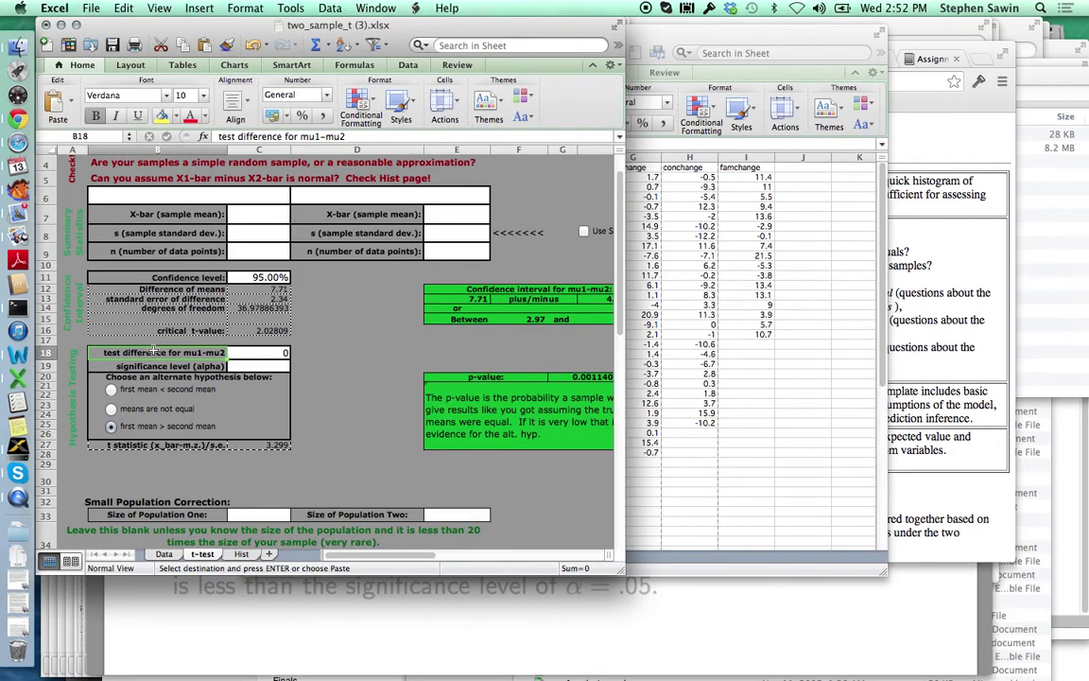
click(283, 354)
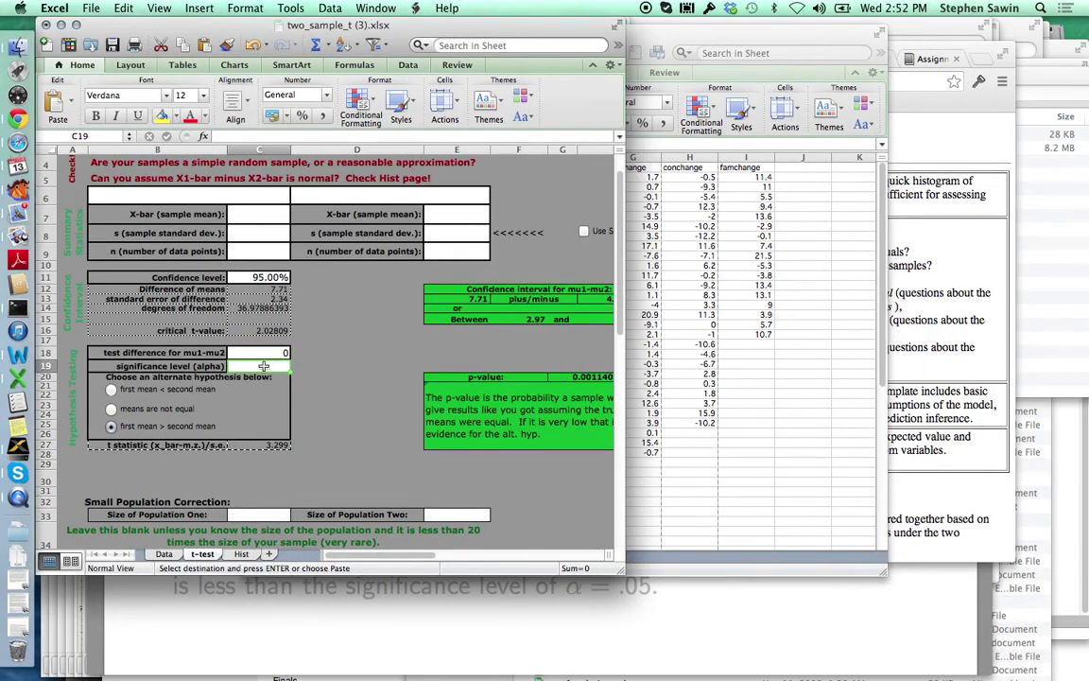
click(262, 366)
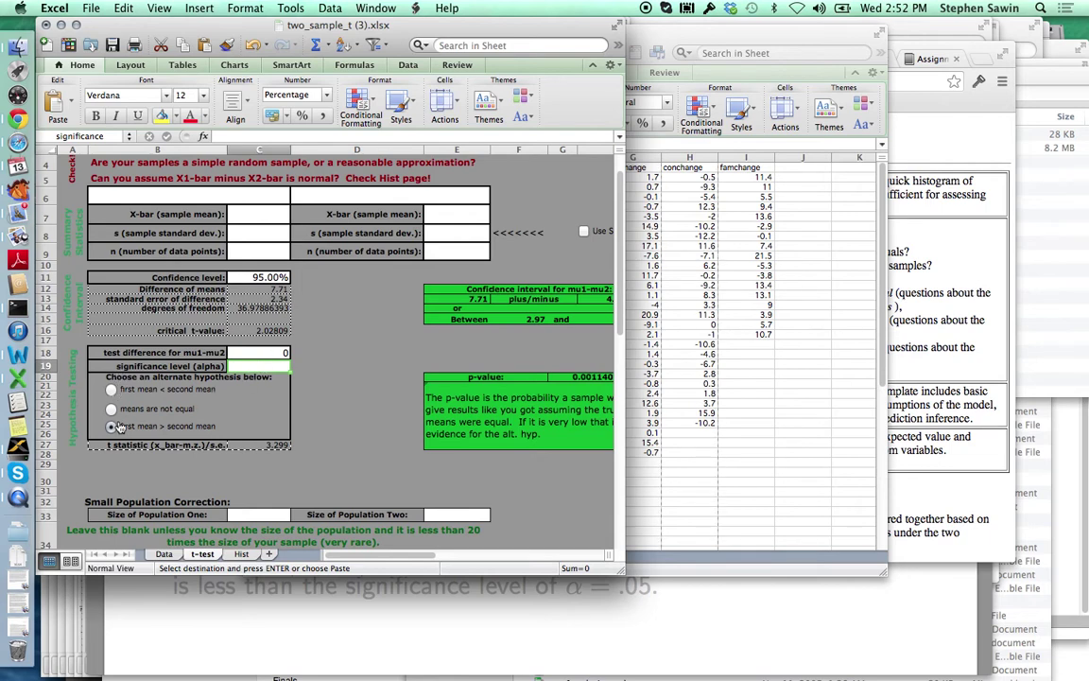
click(110, 411)
scroll(337, 390, right, 3)
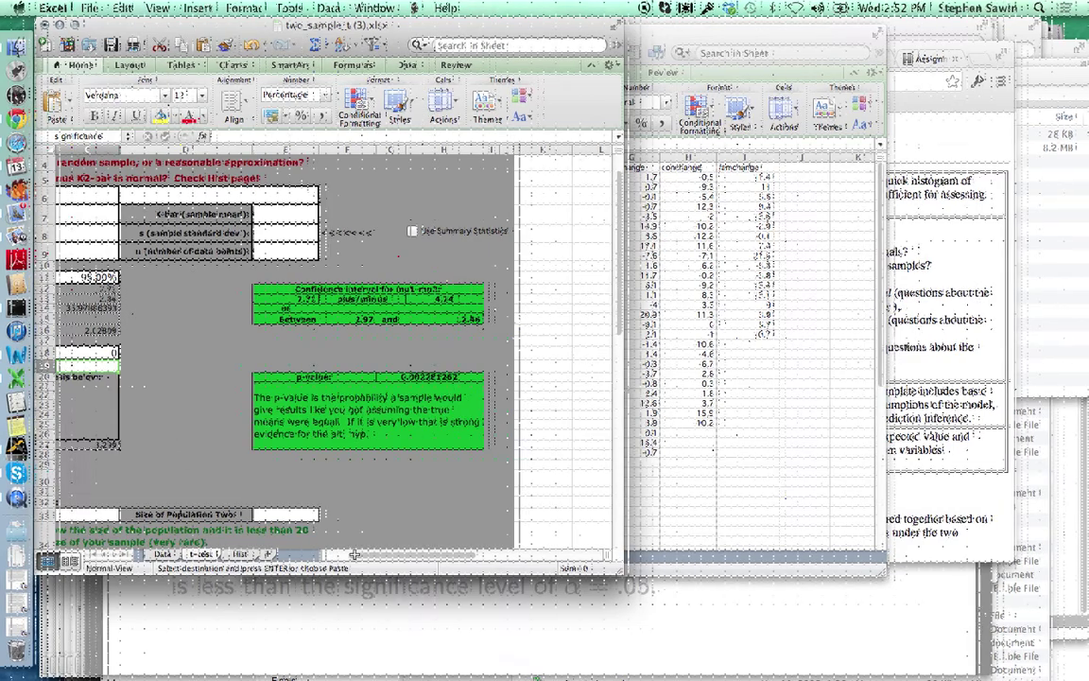
Present the Preview slides full screen and advance to page 25 showing 7.71 ± 4.74 and p = .00228
click(518, 607)
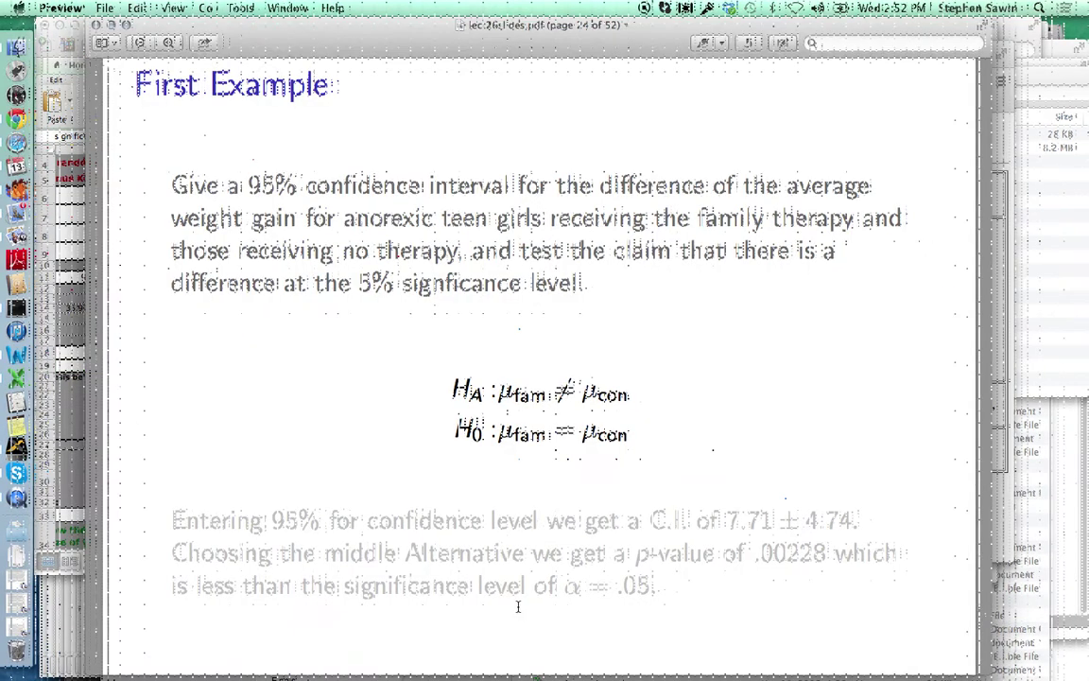
key(super+shift+f)
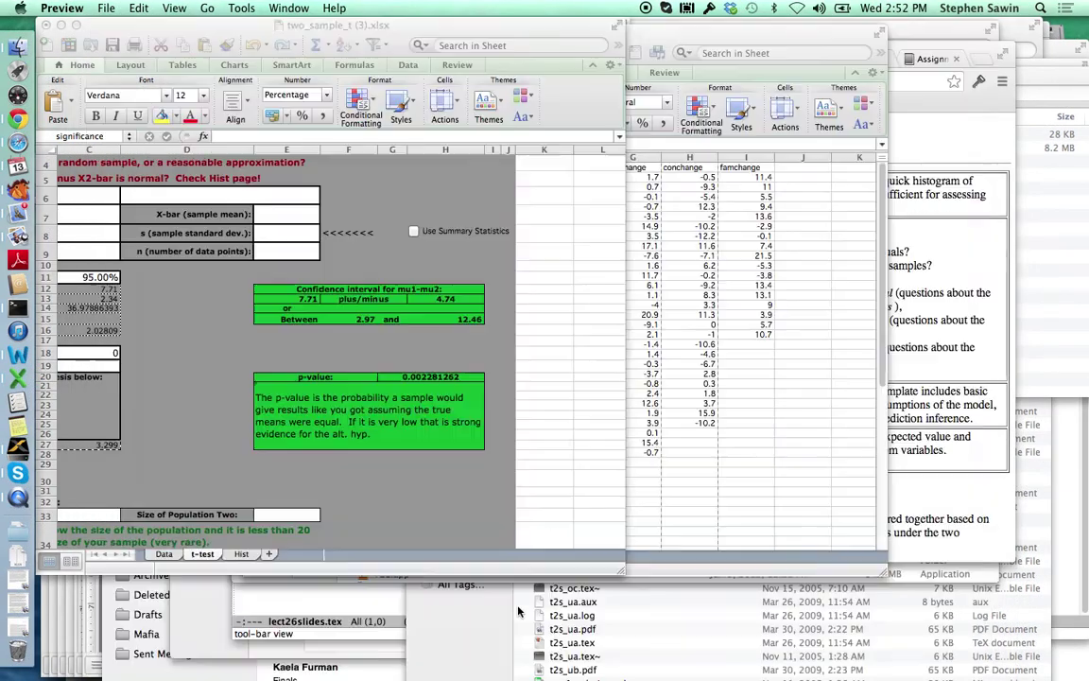
key(Right)
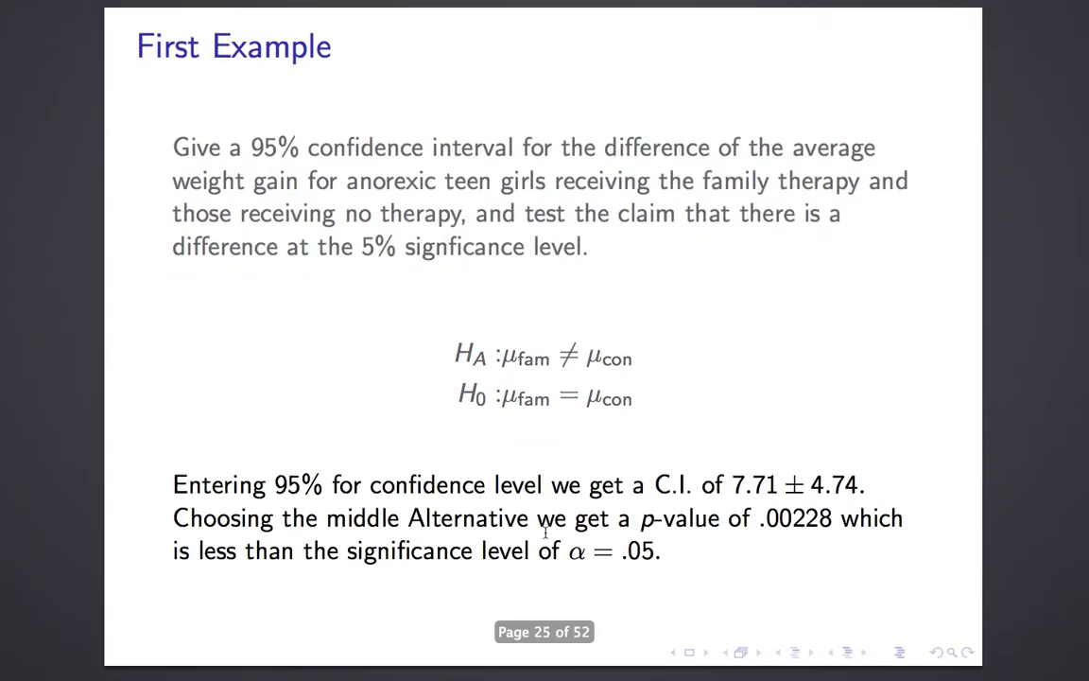